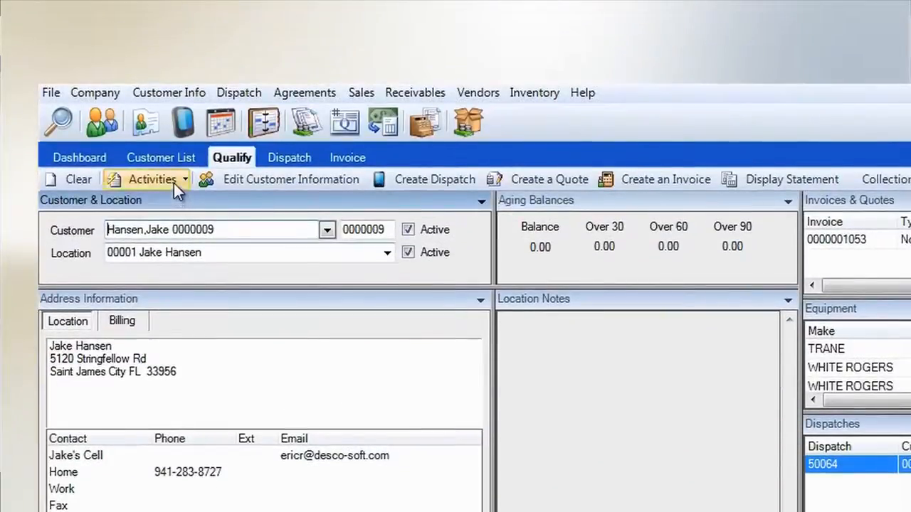
Step: Create a new agreement for the customer with type SLV, keeping the default general settings
{"action": "left_click", "coordinate": [174, 183]}
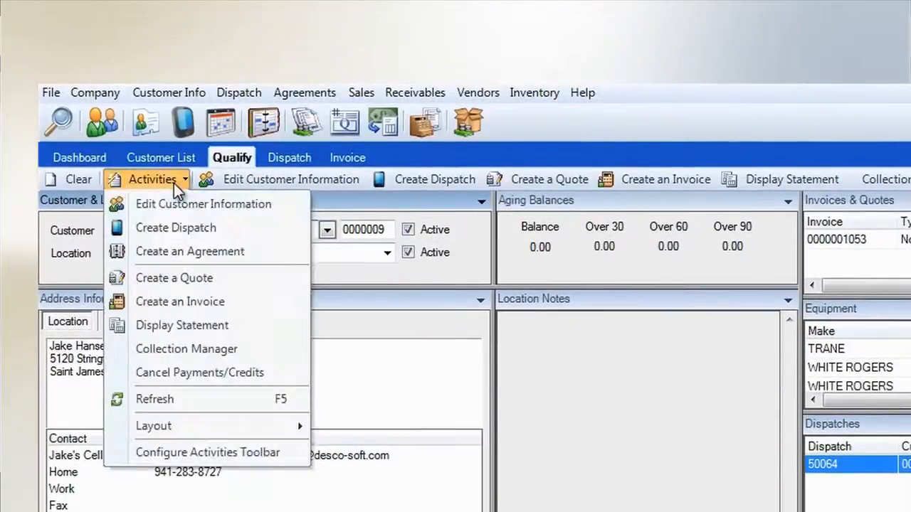
{"action": "left_click", "coordinate": [168, 252]}
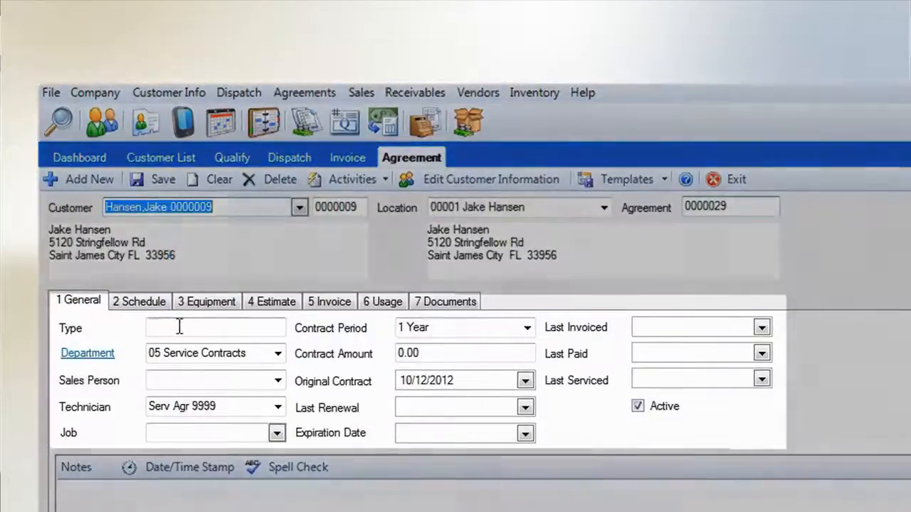
{"action": "left_click", "coordinate": [176, 327]}
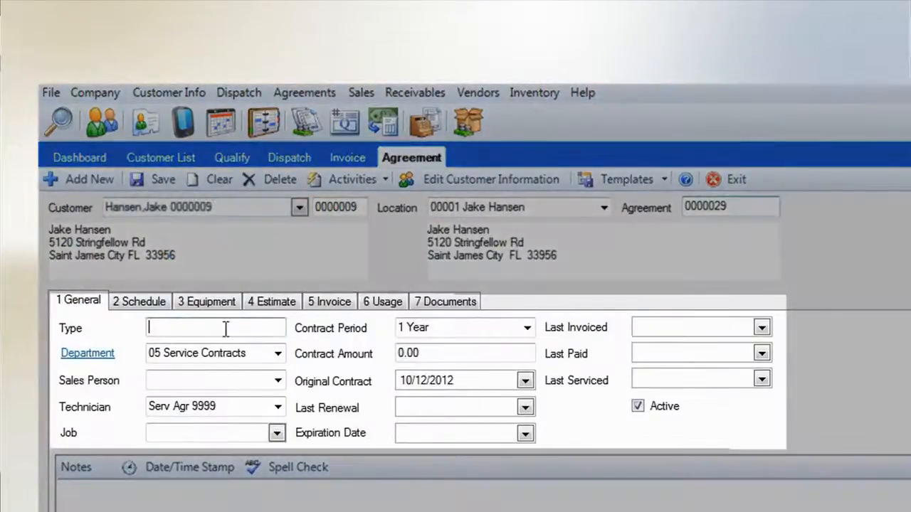
{"action": "type", "text": "SLV"}
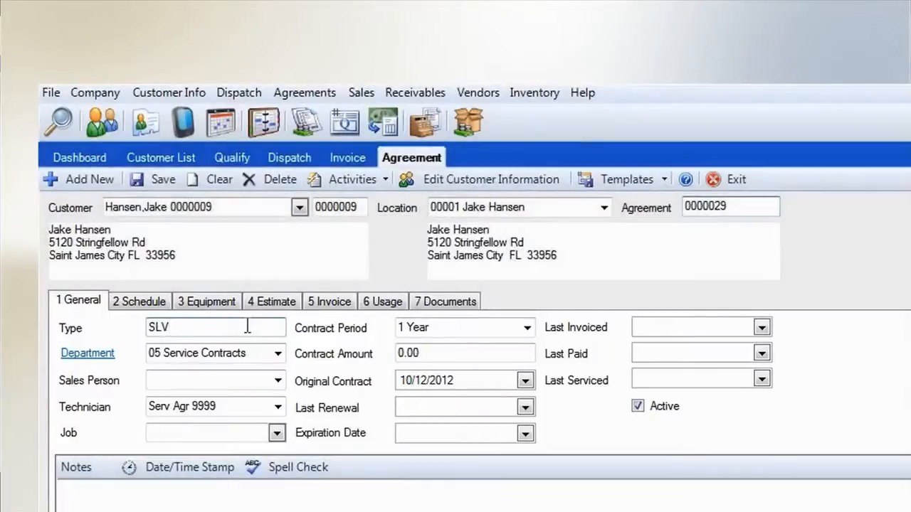
{"action": "key", "text": "Tab"}
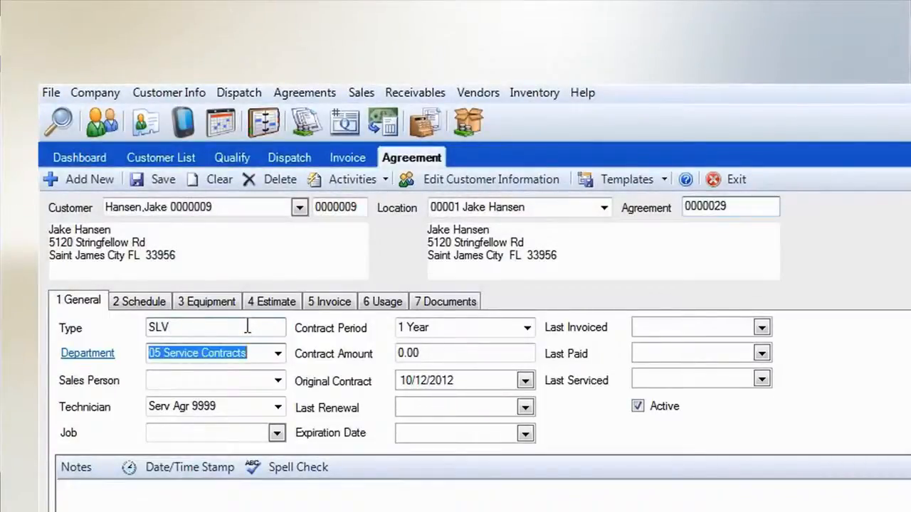
{"action": "key", "text": "Tab"}
{"action": "key", "text": "Tab"}
{"action": "key", "text": "Tab"}
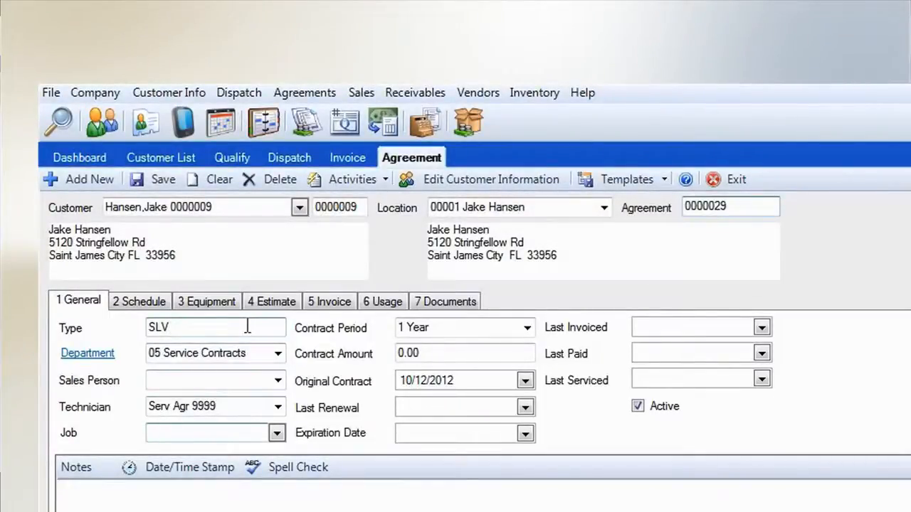
{"action": "key", "text": "Tab"}
{"action": "key", "text": "Tab"}
{"action": "key", "text": "Tab"}
{"action": "key", "text": "Tab"}
{"action": "key", "text": "Tab"}
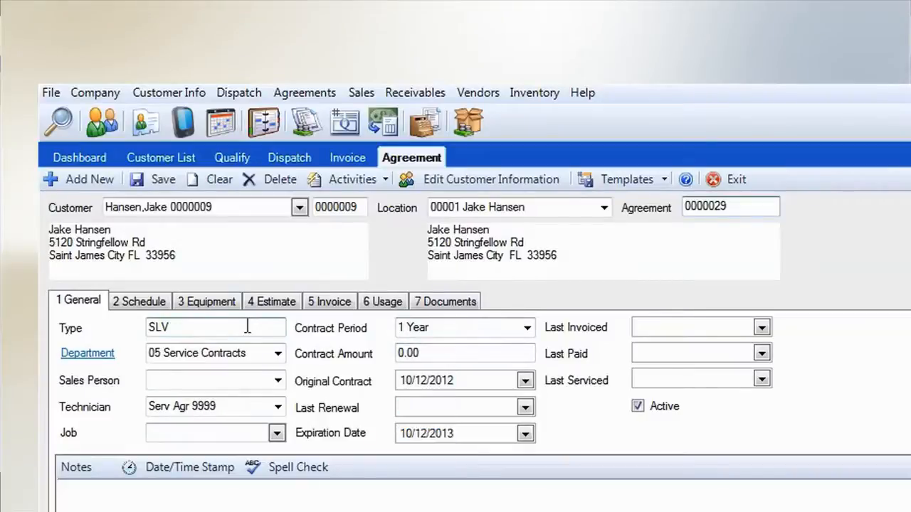
{"action": "key", "text": "Tab"}
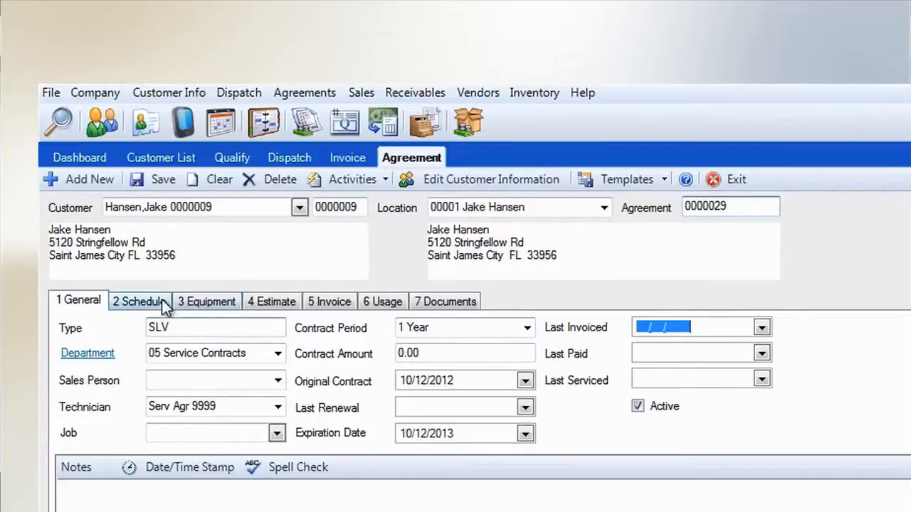
Step: Add a new schedule item to the agreement with the task TASK1 Task 1
{"action": "left_click", "coordinate": [156, 300]}
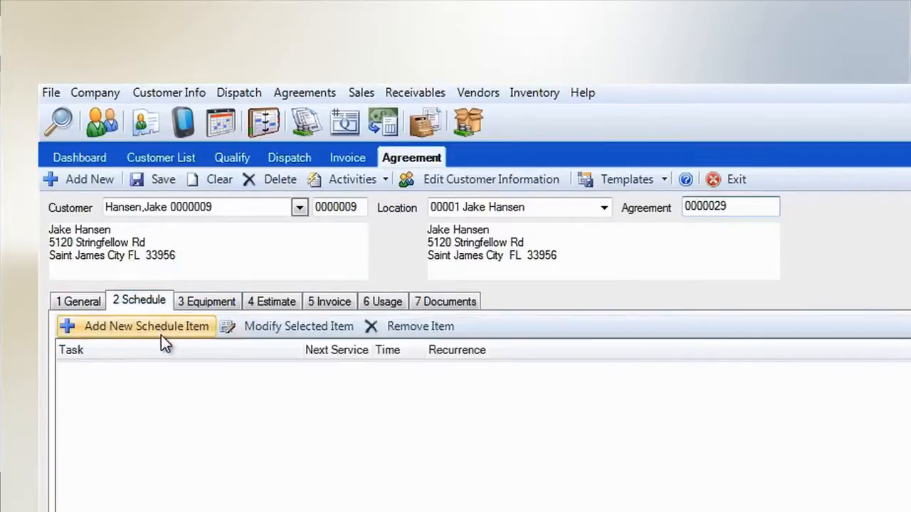
{"action": "left_click", "coordinate": [161, 327]}
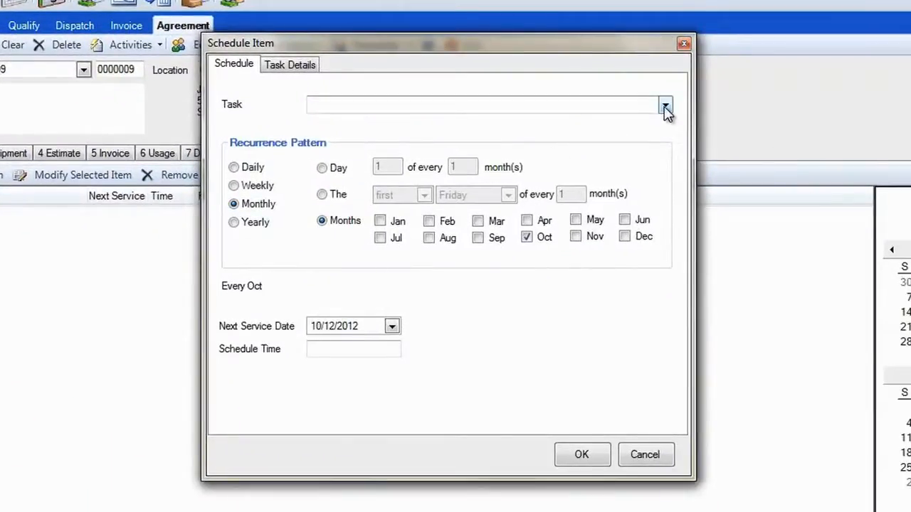
{"action": "left_click", "coordinate": [664, 108]}
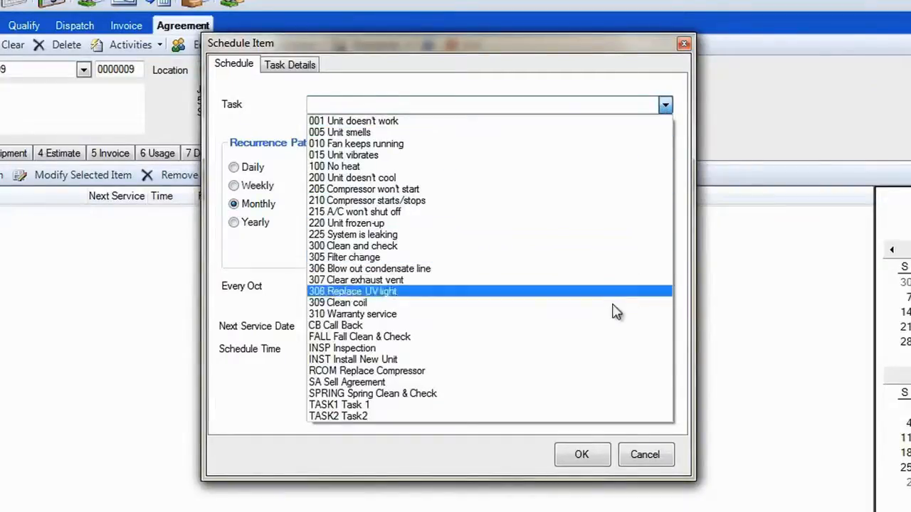
{"action": "left_click", "coordinate": [598, 405]}
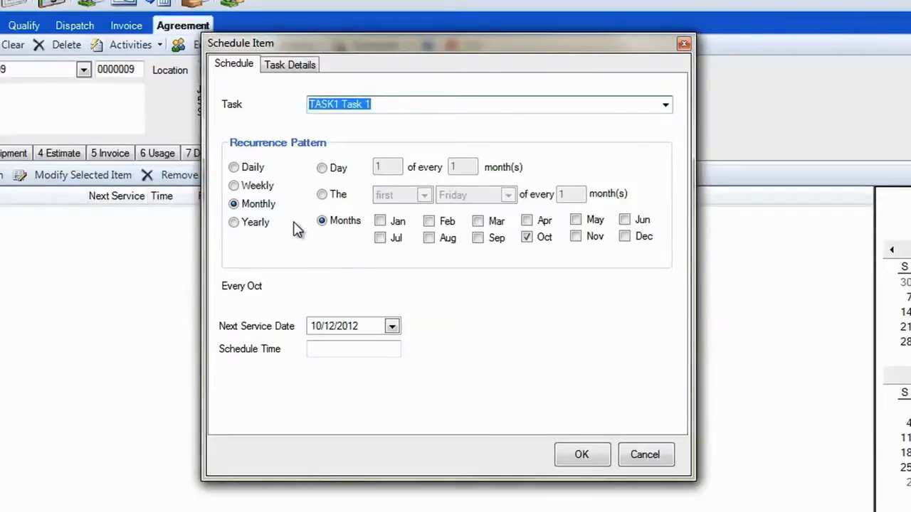
Step: Set the recurrence pattern to daily, every 5 days
{"action": "left_click", "coordinate": [234, 168]}
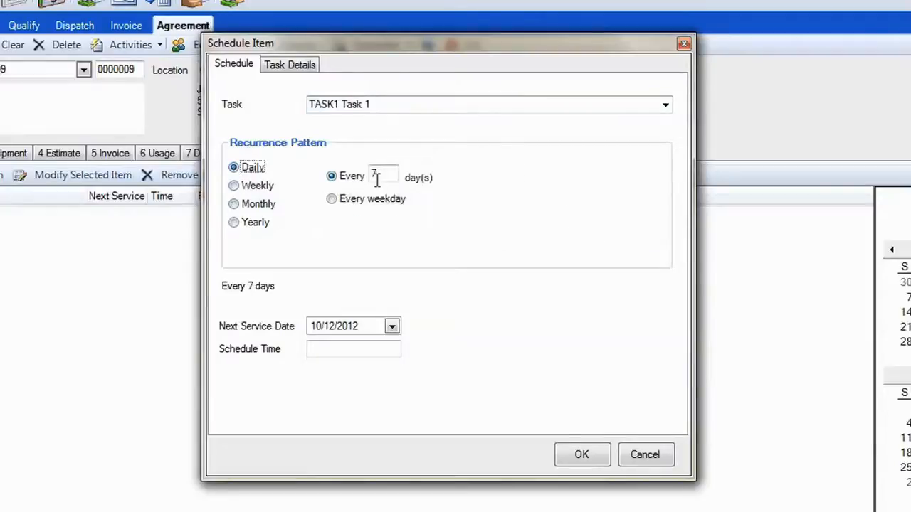
{"action": "left_click_drag", "start_coordinate": [377, 175], "coordinate": [343, 165]}
{"action": "type", "text": "5"}
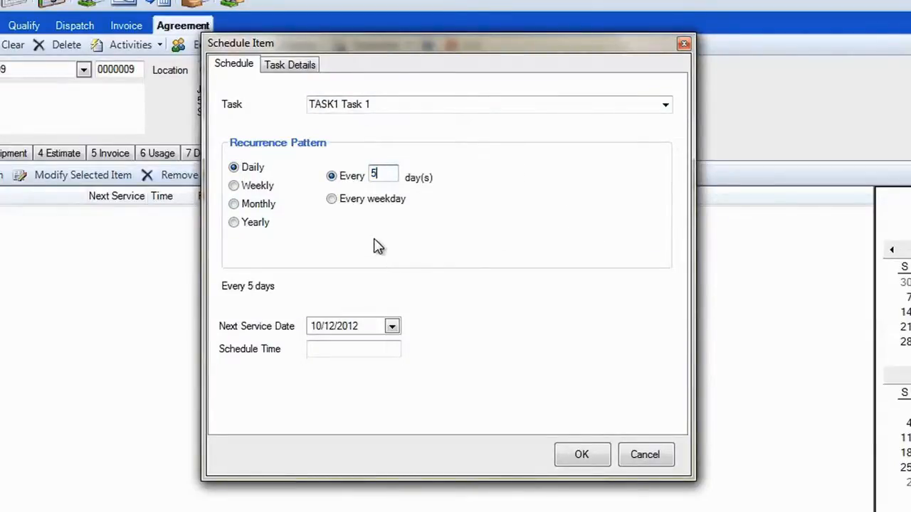
Step: Set the recurrence pattern to weekly, every 2 weeks
{"action": "left_click", "coordinate": [234, 186]}
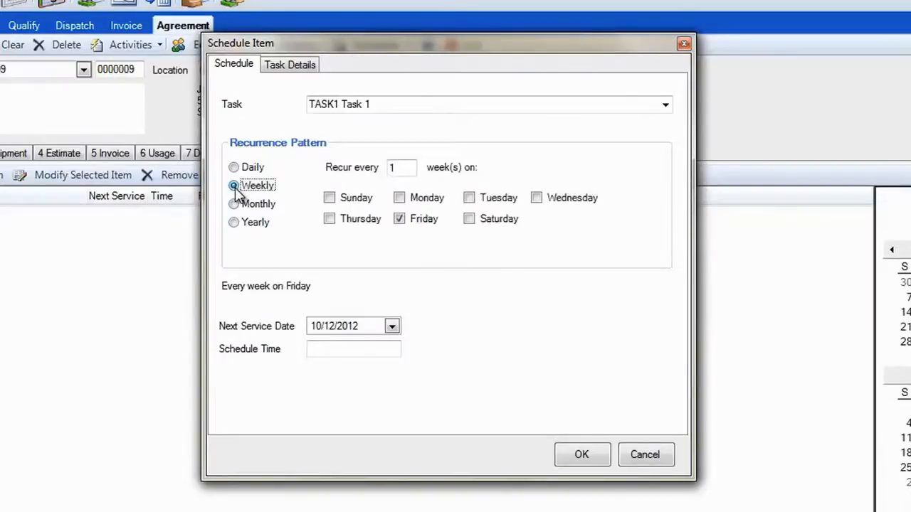
{"action": "double_click", "coordinate": [390, 166]}
{"action": "type", "text": "2"}
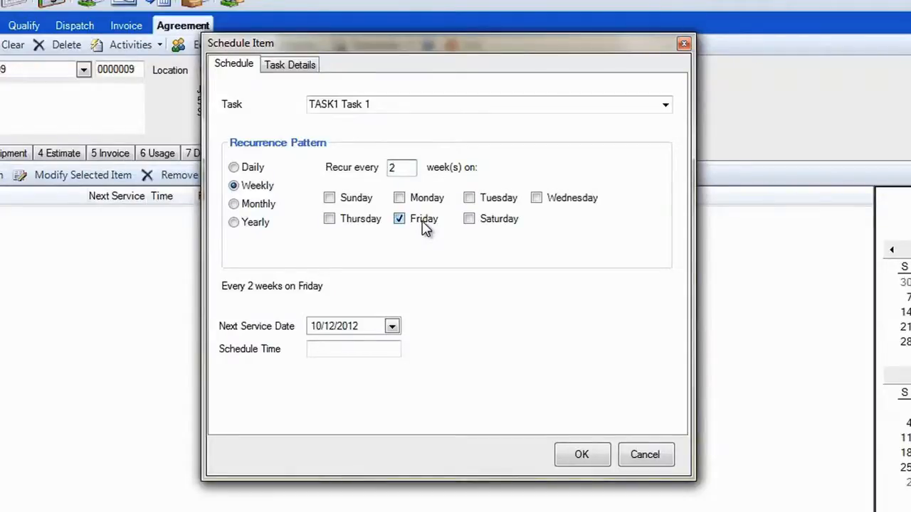
Step: Set the recurrence to monthly on day 1 of every 3 months
{"action": "left_click", "coordinate": [233, 204]}
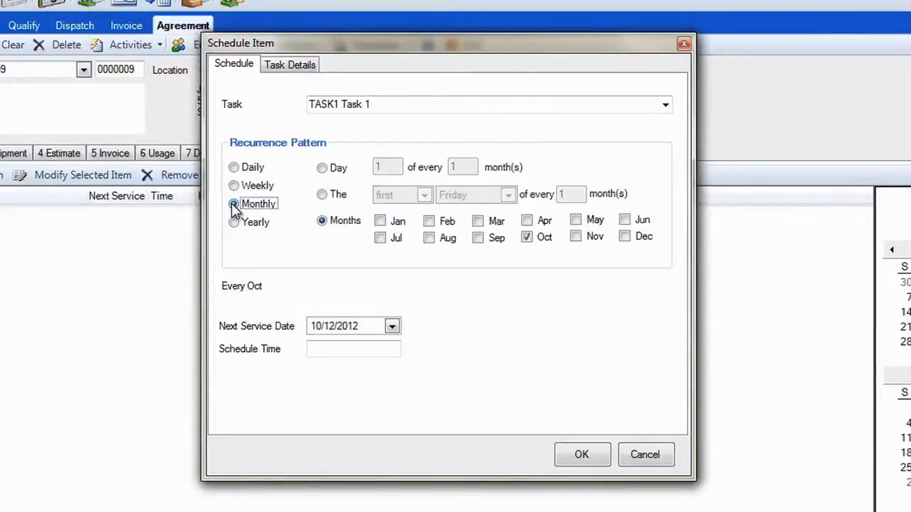
{"action": "left_click", "coordinate": [321, 168]}
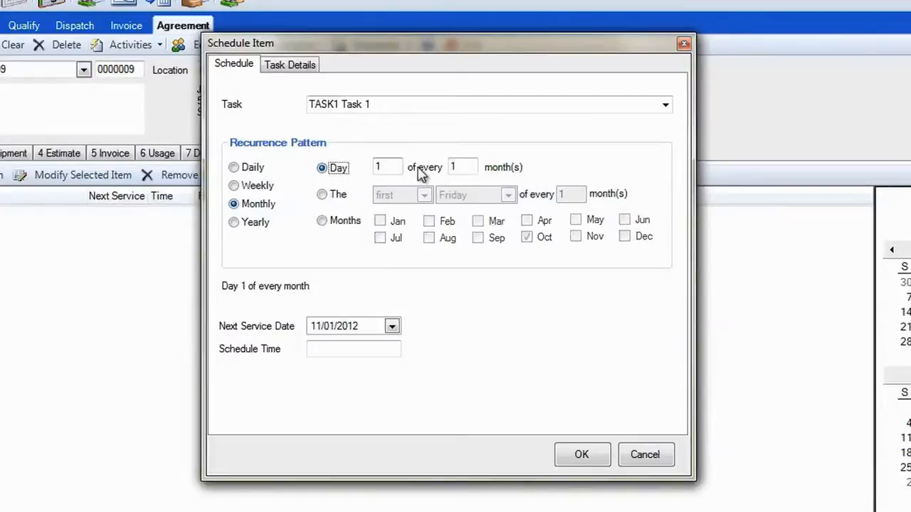
{"action": "left_click", "coordinate": [454, 166]}
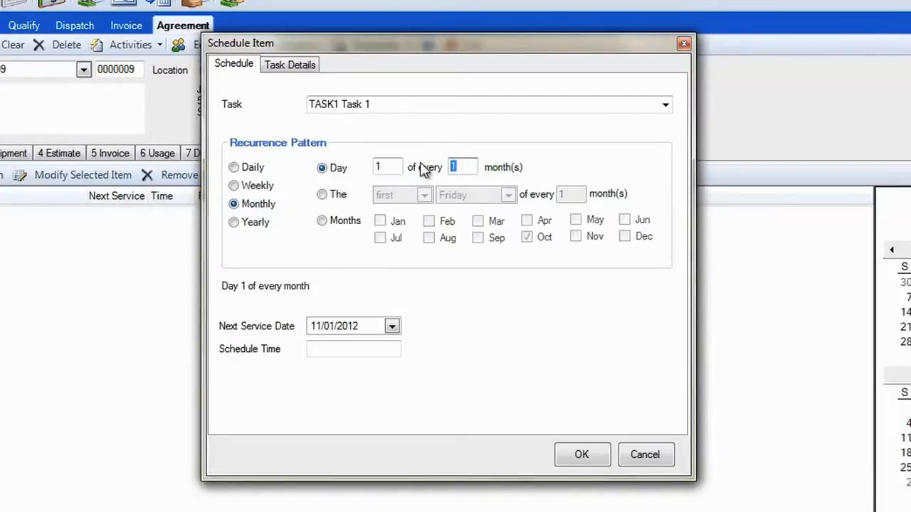
{"action": "type", "text": "3"}
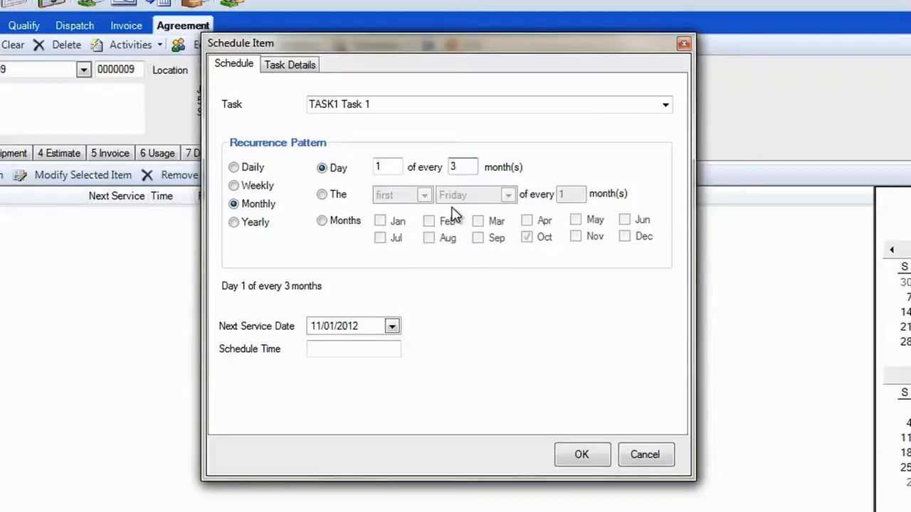
Step: Set the monthly recurrence to the first Wednesday of every 3 months
{"action": "left_click", "coordinate": [322, 196]}
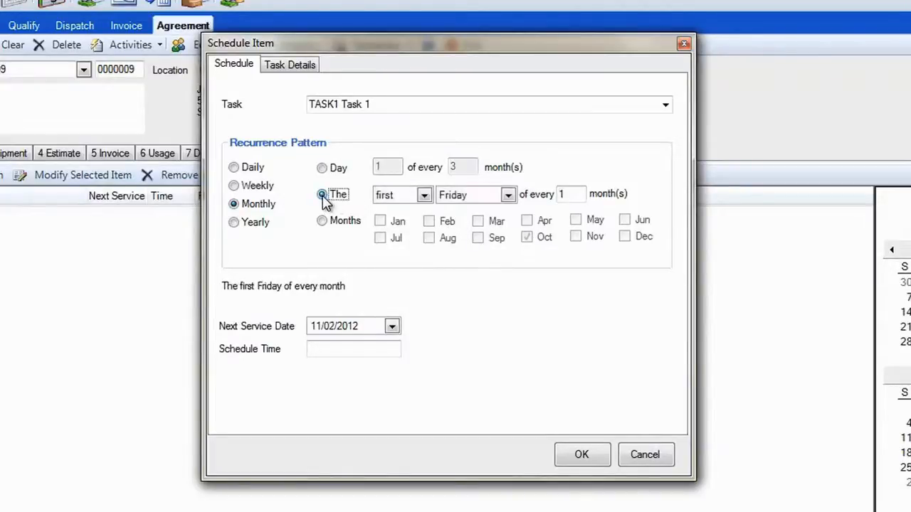
{"action": "left_click", "coordinate": [508, 195]}
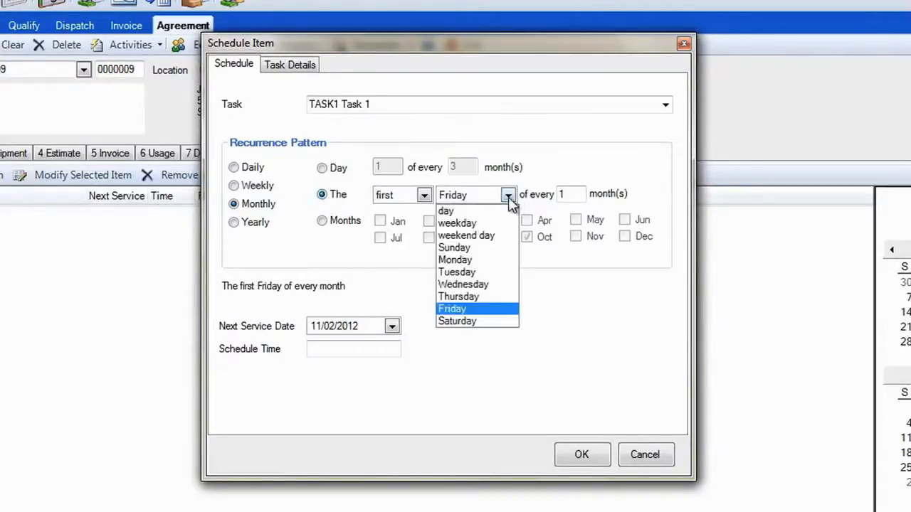
{"action": "left_click", "coordinate": [478, 285]}
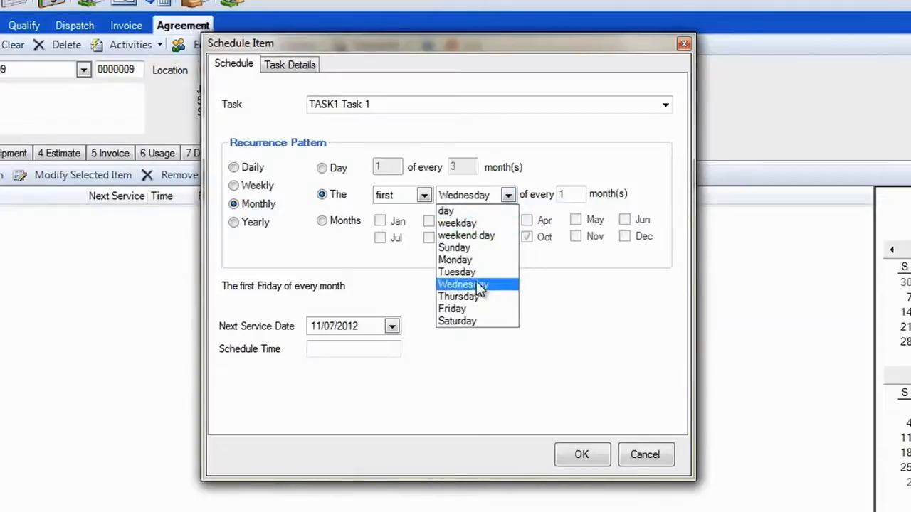
{"action": "double_click", "coordinate": [575, 193]}
{"action": "type", "text": "3"}
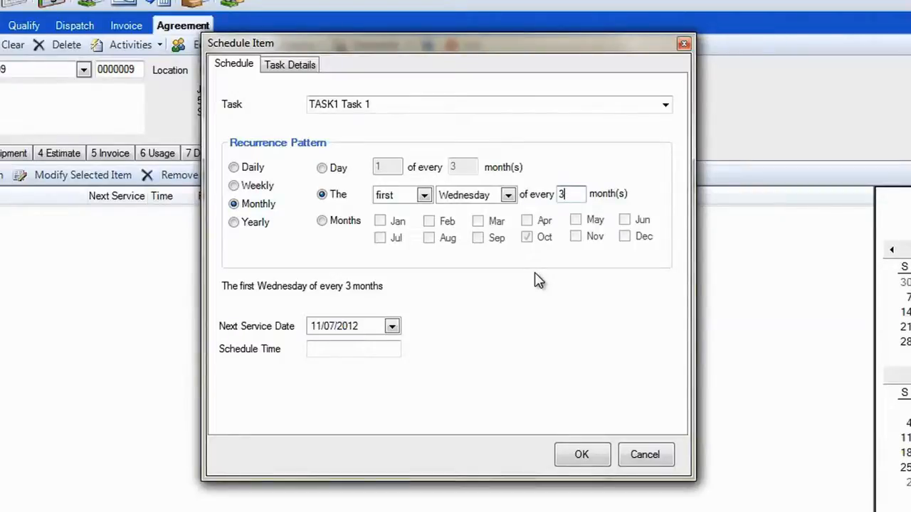
Step: Set the recurrence to yearly on the first Monday of April
{"action": "left_click", "coordinate": [242, 226]}
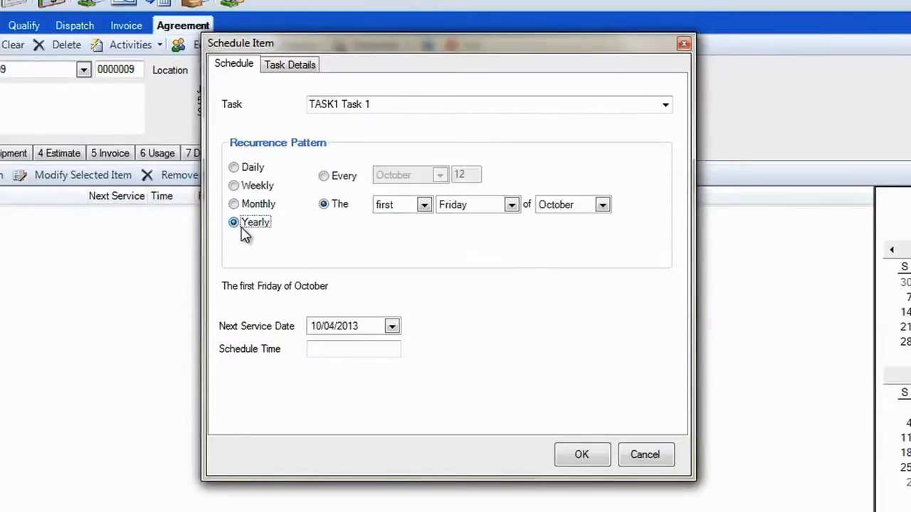
{"action": "left_click", "coordinate": [327, 176]}
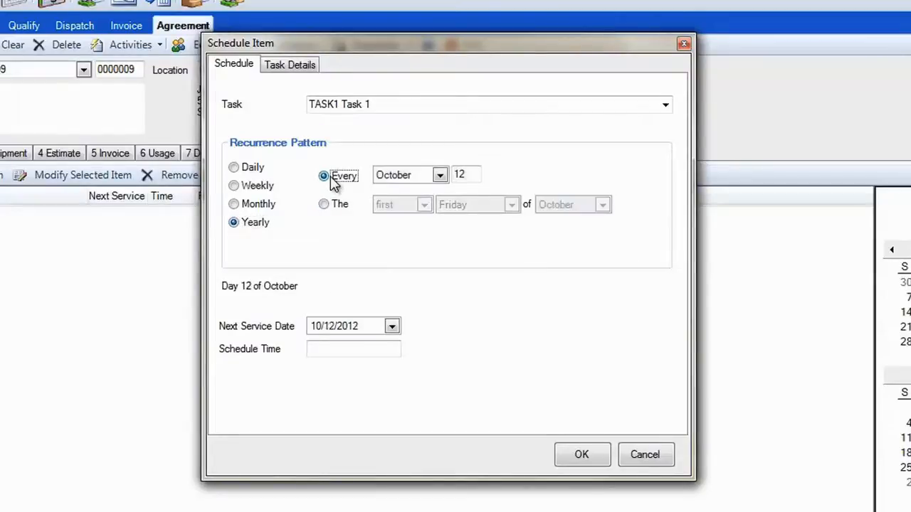
{"action": "left_click", "coordinate": [324, 204]}
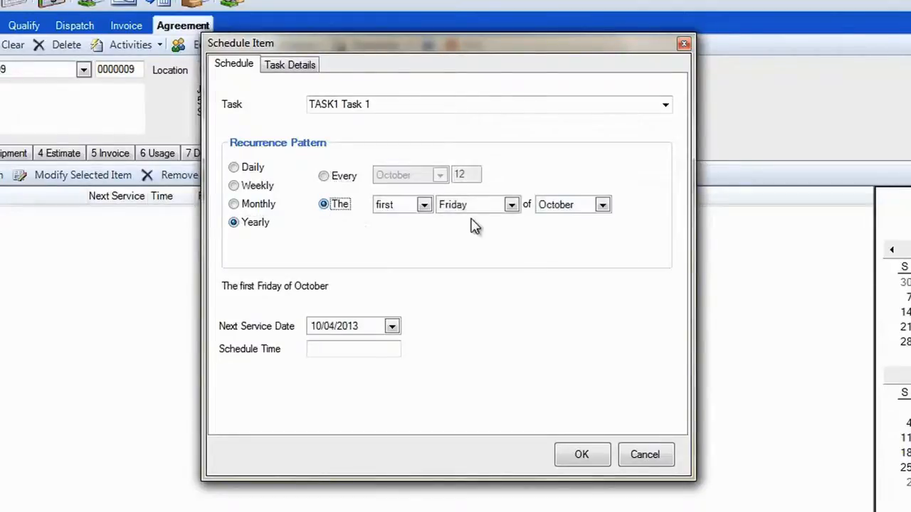
{"action": "left_click", "coordinate": [511, 206]}
{"action": "left_click", "coordinate": [471, 266]}
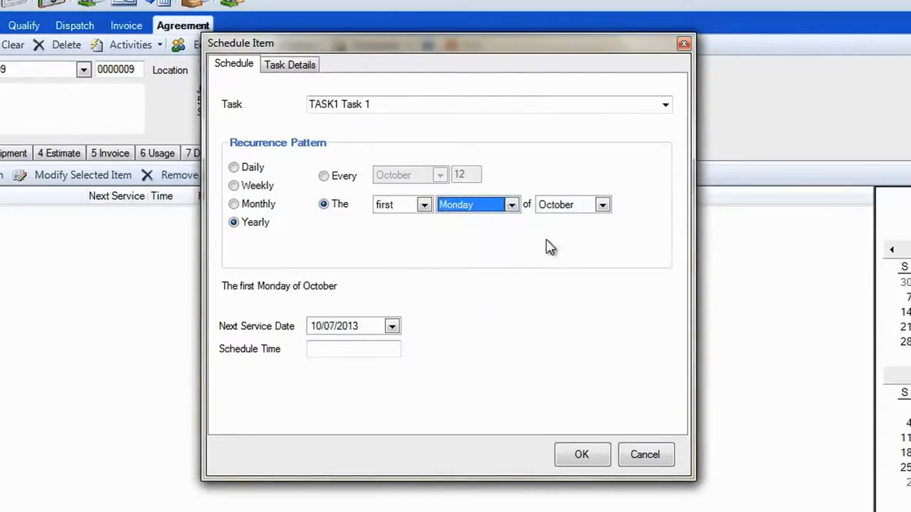
{"action": "left_click", "coordinate": [602, 205]}
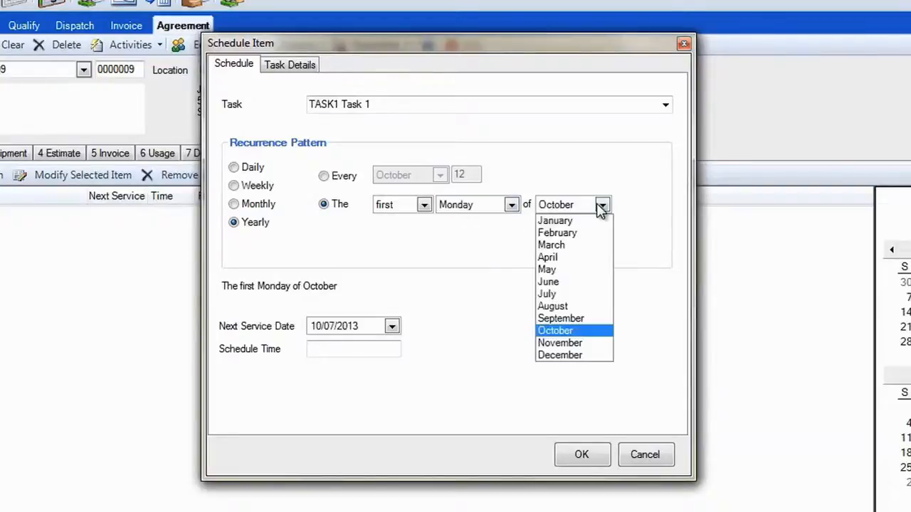
{"action": "left_click", "coordinate": [584, 259]}
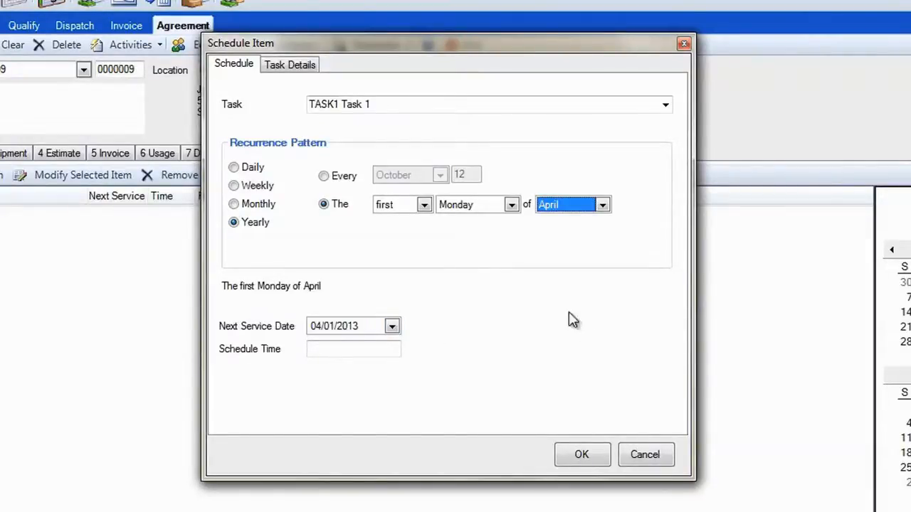
Step: Enter a full tasking description for the task noting the customer's preferred technician
{"action": "left_click", "coordinate": [284, 77]}
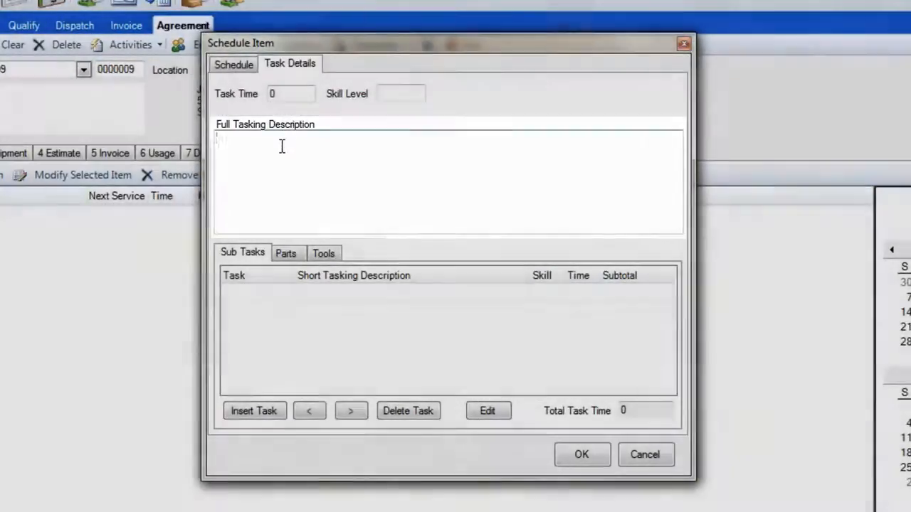
{"action": "left_click", "coordinate": [281, 146]}
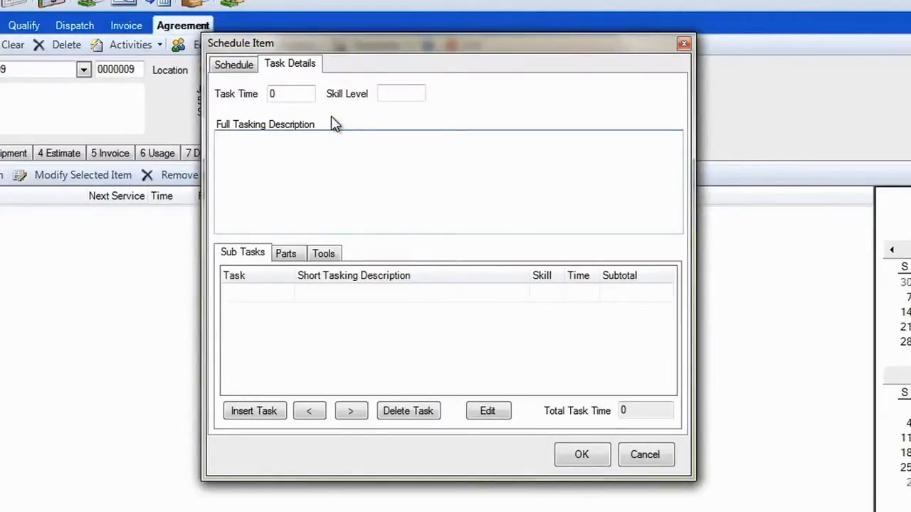
{"action": "type", "text": "Customer pref"}
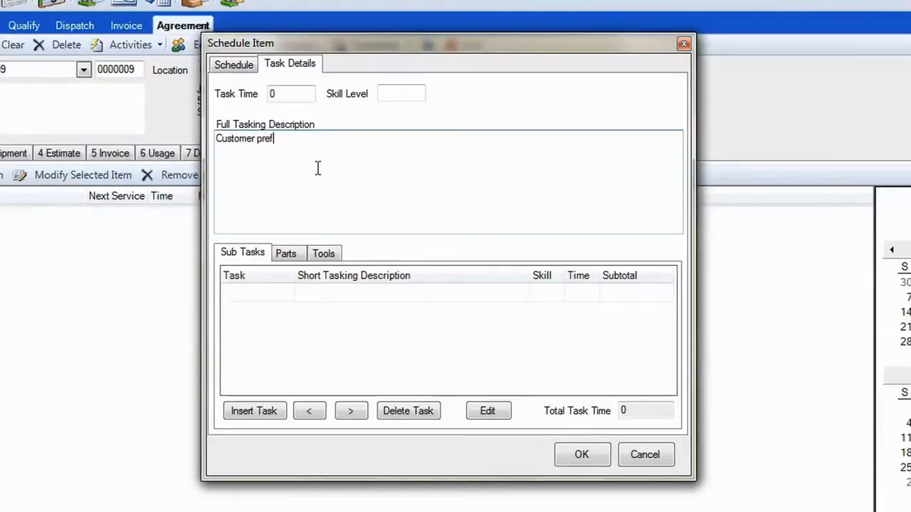
{"action": "type", "text": "ers Bria"}
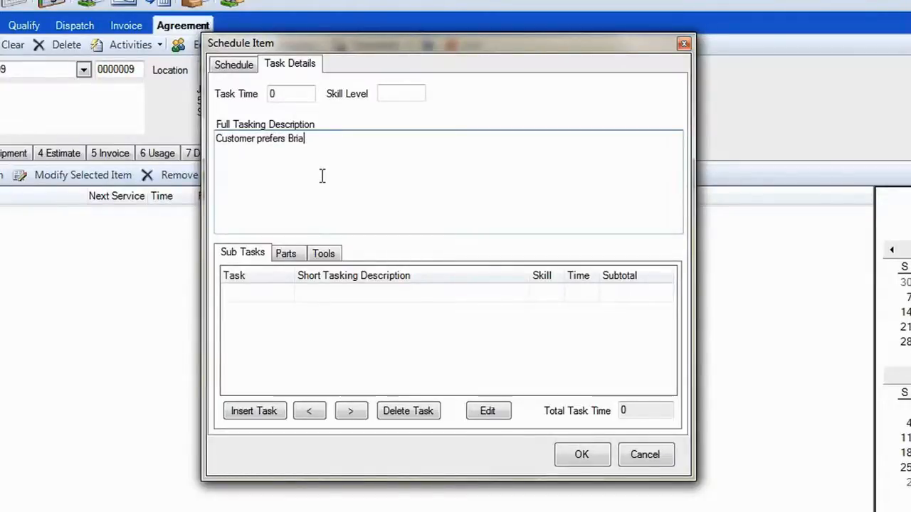
{"action": "type", "text": "n."}
Step: Add sub tasks 300 Clean and check, 305 Filter change, and 306 Blow out condensate line
{"action": "left_click", "coordinate": [251, 411]}
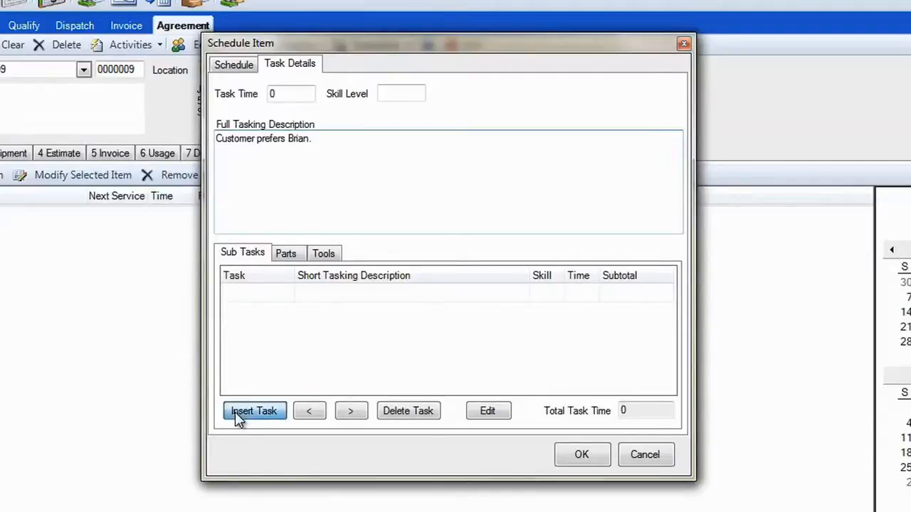
{"action": "double_click", "coordinate": [320, 259]}
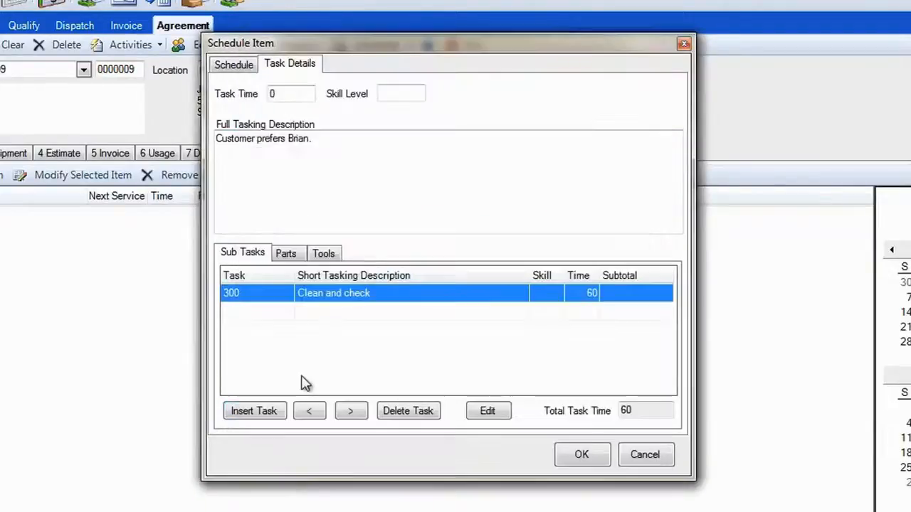
{"action": "left_click", "coordinate": [275, 416]}
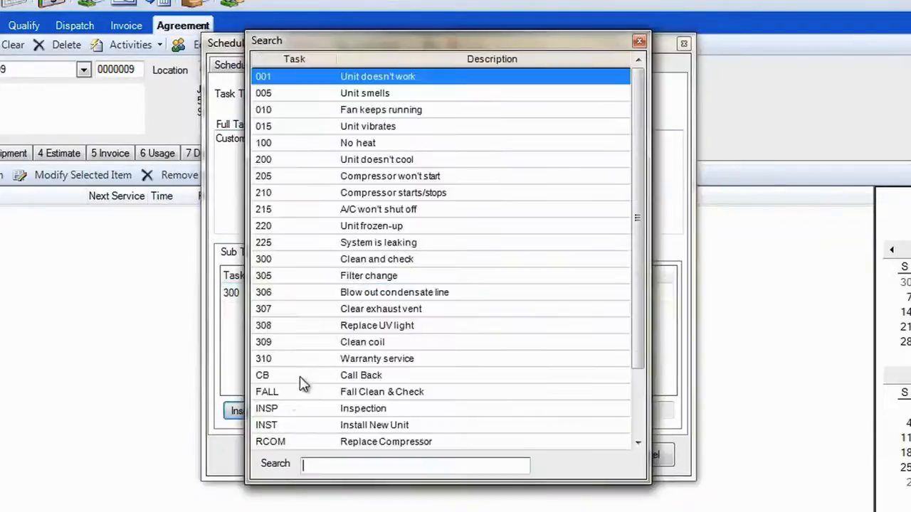
{"action": "double_click", "coordinate": [367, 276]}
{"action": "left_click", "coordinate": [274, 418]}
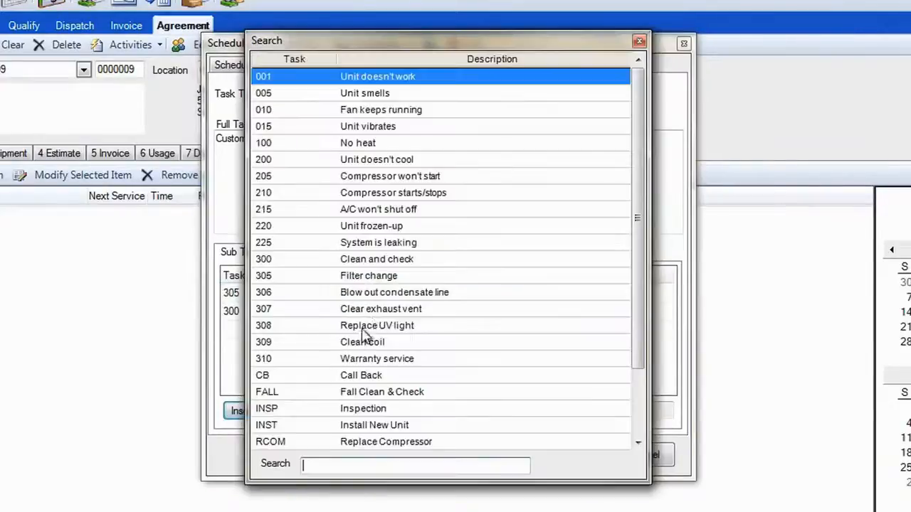
{"action": "double_click", "coordinate": [387, 294]}
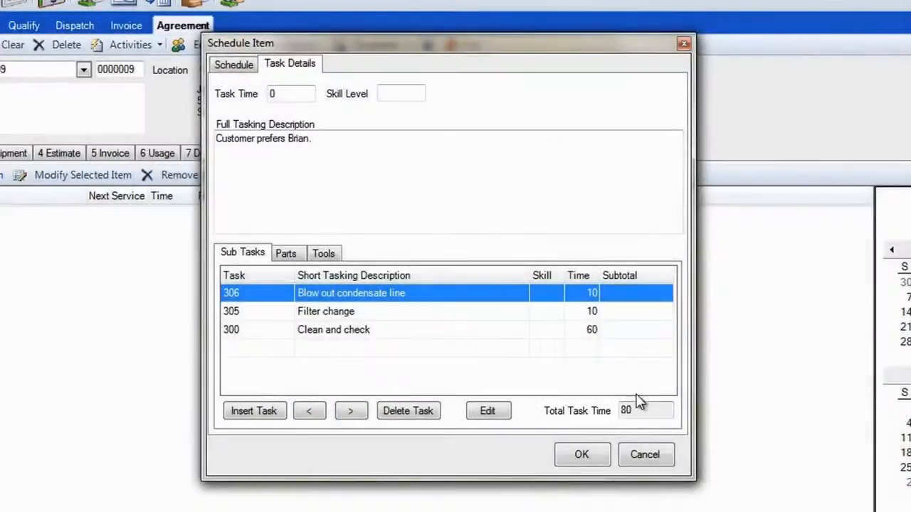
Step: Set the task time to 80 and add a part line with quantity 2 of item 12X12X1
{"action": "left_click_drag", "start_coordinate": [291, 97], "coordinate": [248, 92]}
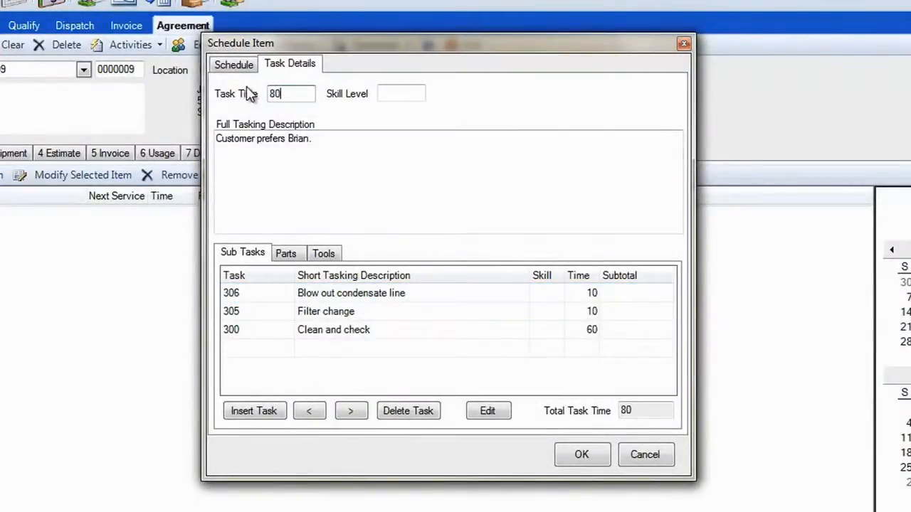
{"action": "left_click", "coordinate": [286, 255]}
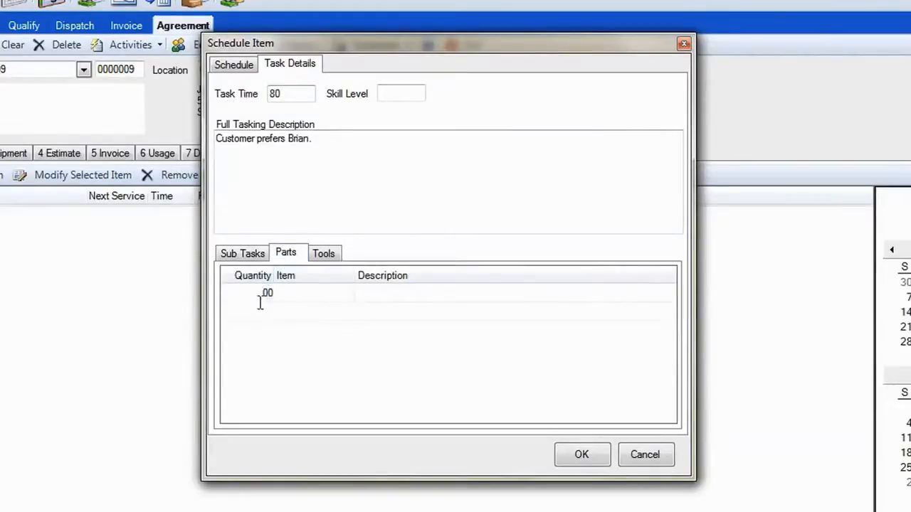
{"action": "type", "text": "2"}
{"action": "key", "text": "Tab"}
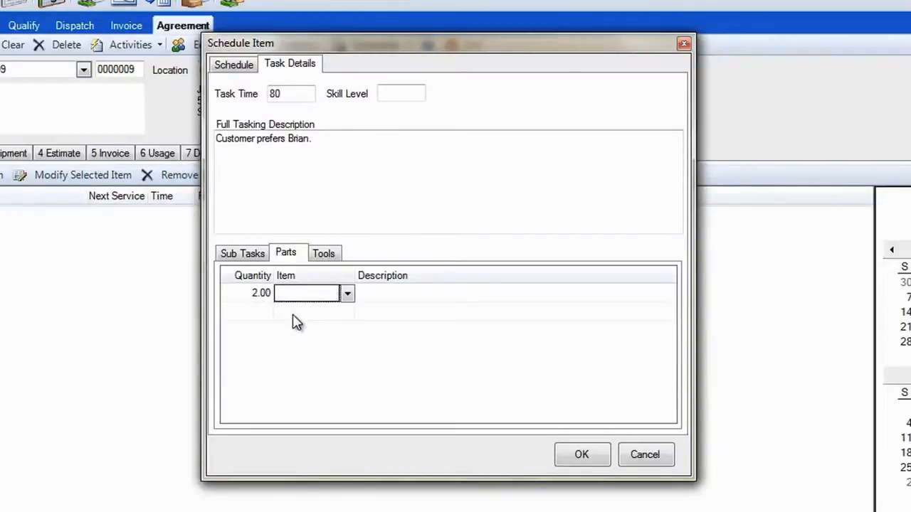
{"action": "type", "text": "12X12X1"}
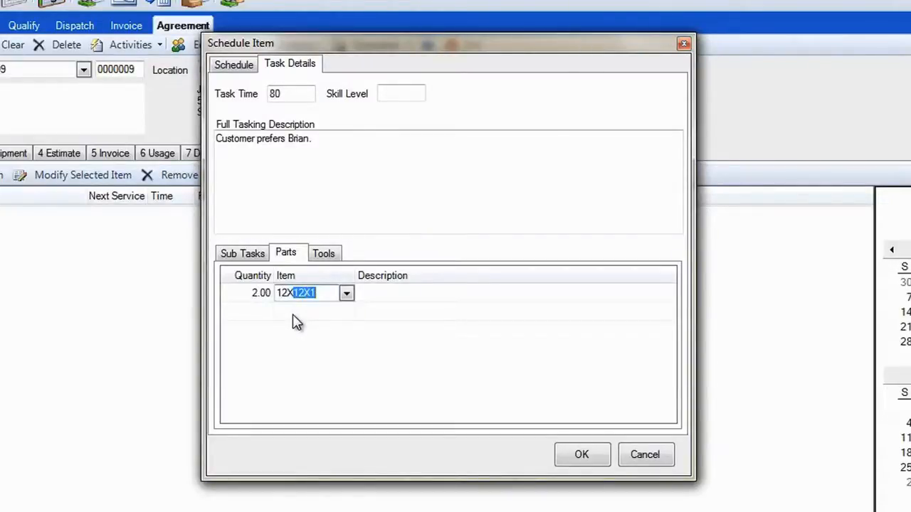
{"action": "key", "text": "Return"}
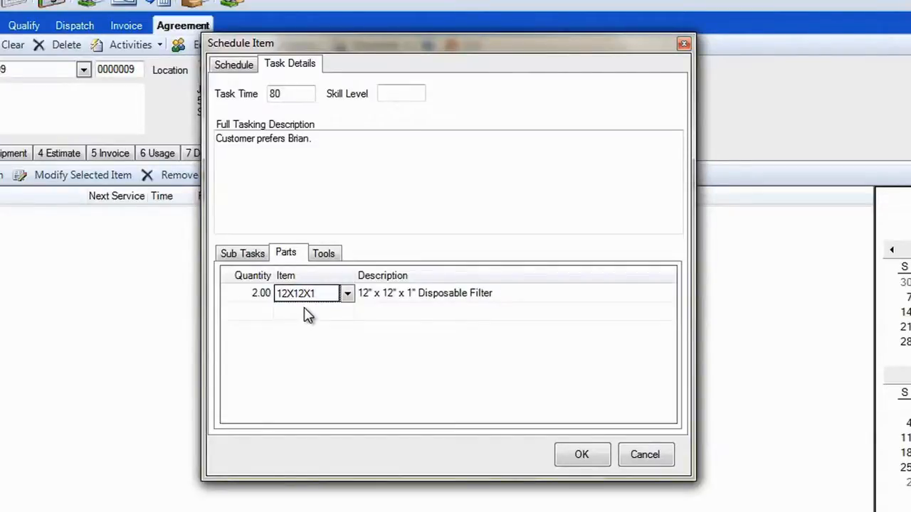
Step: Add the 15' Extension Ladder tool and save the schedule item
{"action": "left_click", "coordinate": [325, 255]}
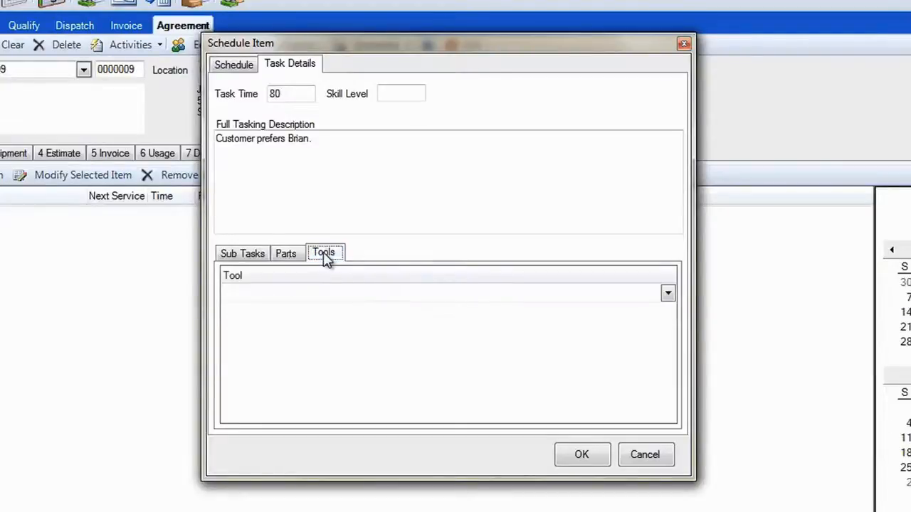
{"action": "left_click", "coordinate": [669, 294]}
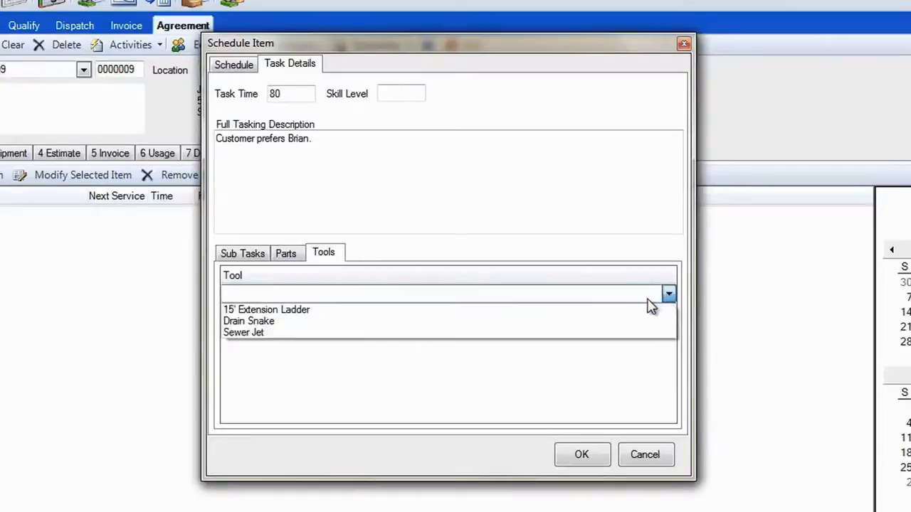
{"action": "left_click", "coordinate": [636, 310]}
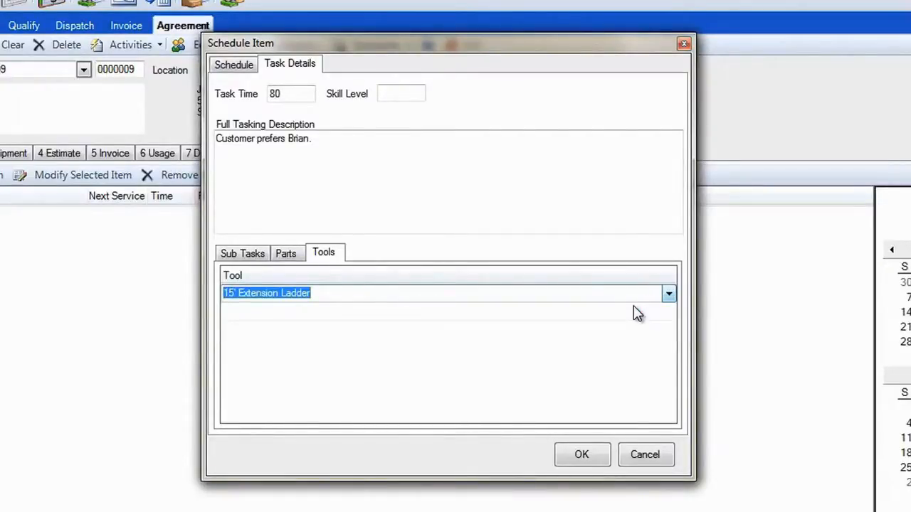
{"action": "left_click", "coordinate": [581, 455]}
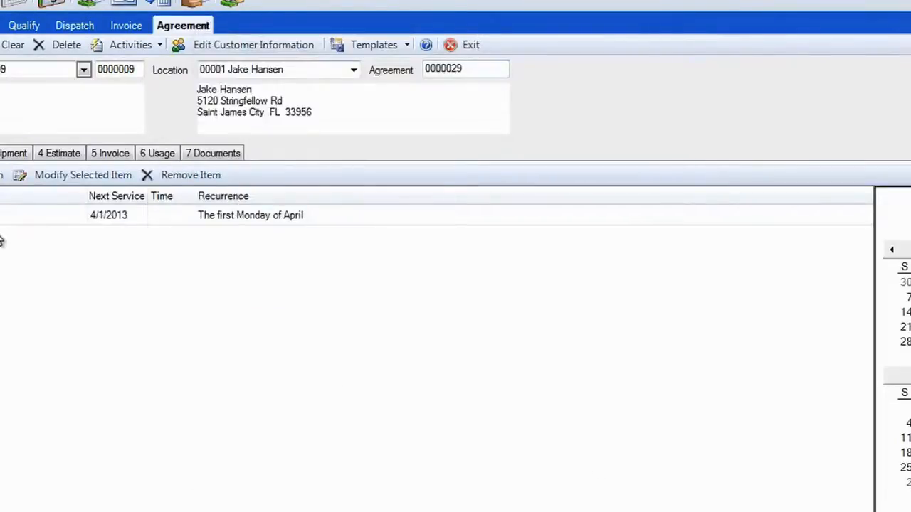
Step: Add a new schedule item with the task TASK2 Task2
{"action": "left_click", "coordinate": [1, 175]}
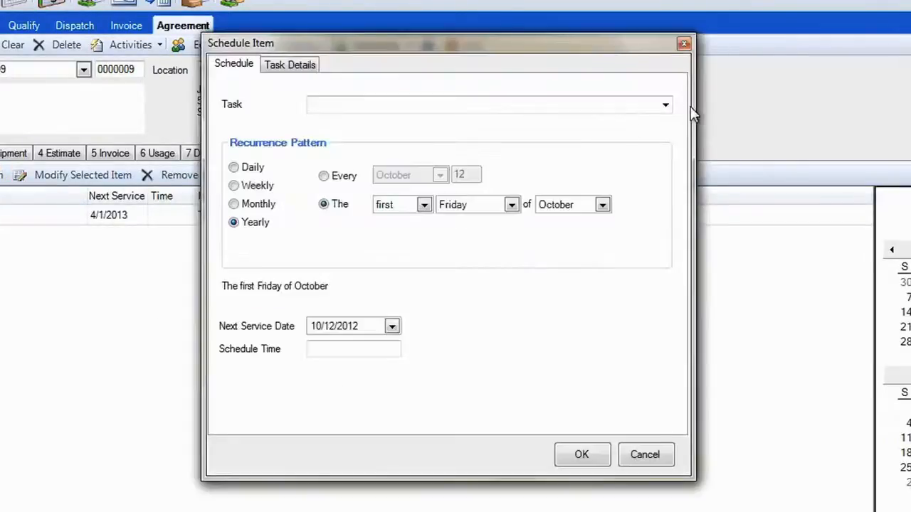
{"action": "left_click", "coordinate": [665, 105]}
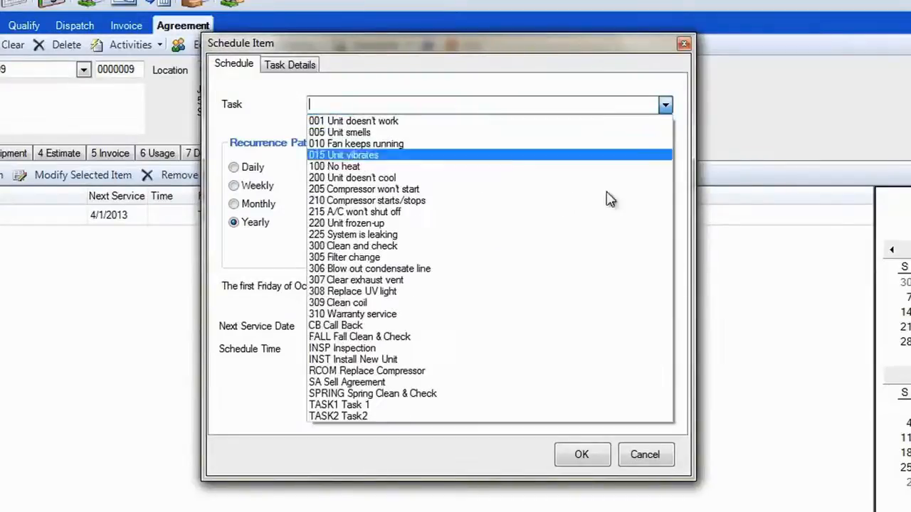
{"action": "left_click", "coordinate": [430, 416]}
Step: Set the yearly recurrence to the second Friday of August
{"action": "left_click", "coordinate": [425, 205]}
{"action": "left_click", "coordinate": [425, 205]}
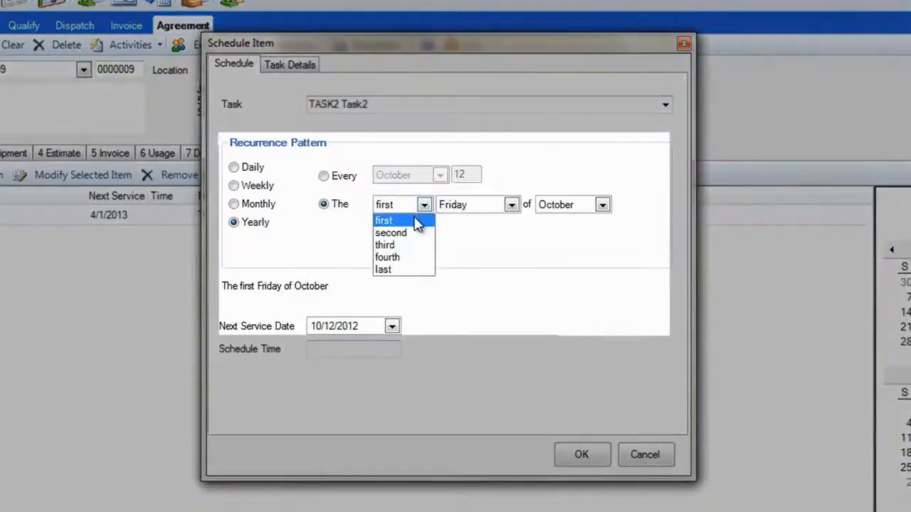
{"action": "left_click", "coordinate": [418, 241]}
{"action": "left_click", "coordinate": [604, 206]}
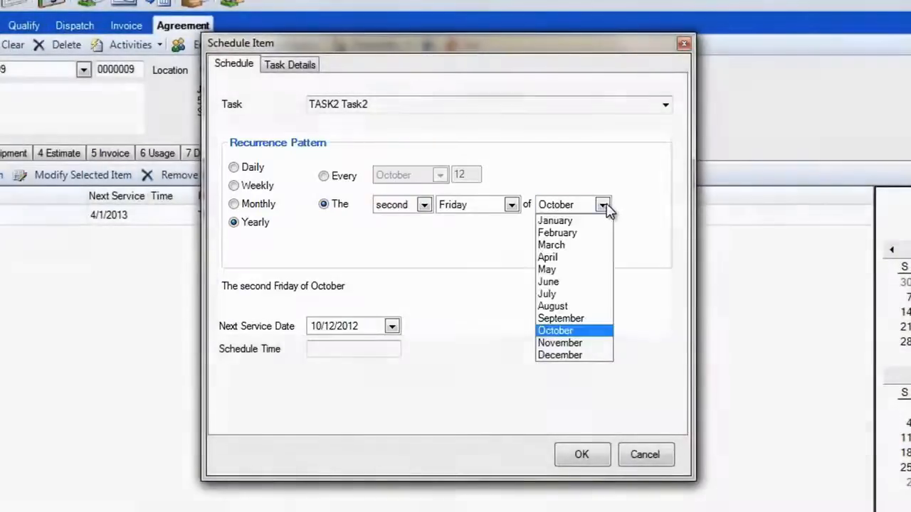
{"action": "left_click", "coordinate": [561, 307]}
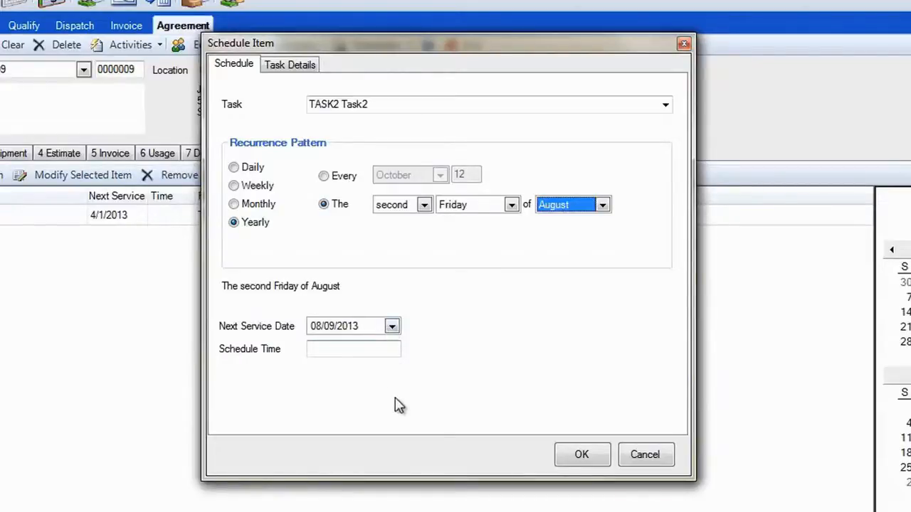
Step: Add sub tasks 300 Clean and check, 307 Clear exhaust vent, and 308 Replace UV light
{"action": "left_click", "coordinate": [290, 65]}
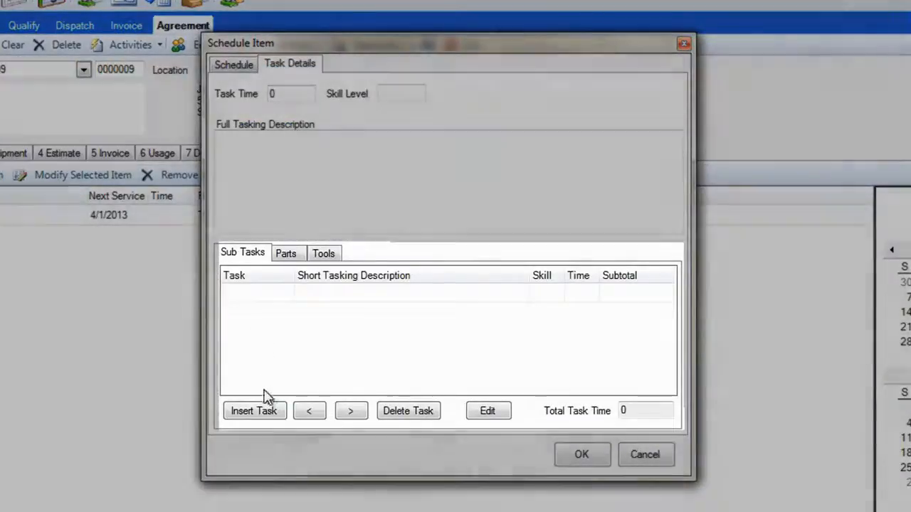
{"action": "left_click", "coordinate": [264, 412]}
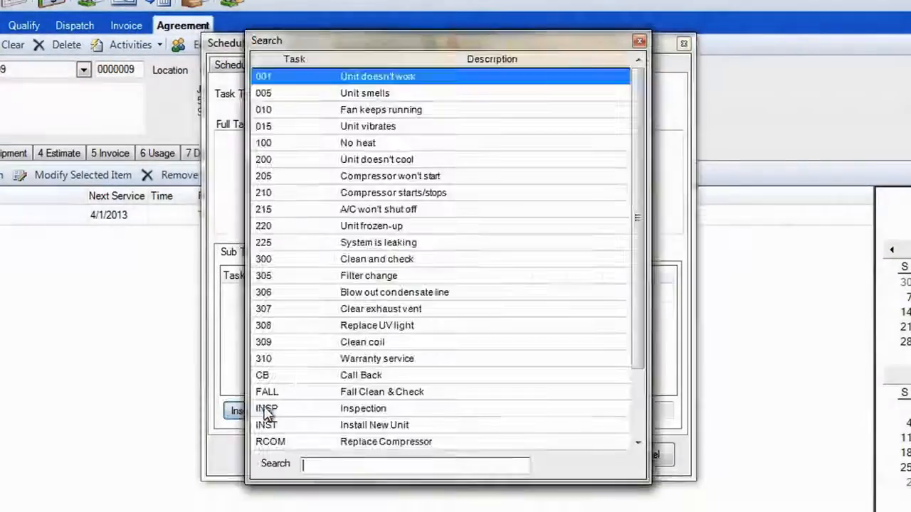
{"action": "double_click", "coordinate": [402, 263]}
{"action": "left_click", "coordinate": [251, 419]}
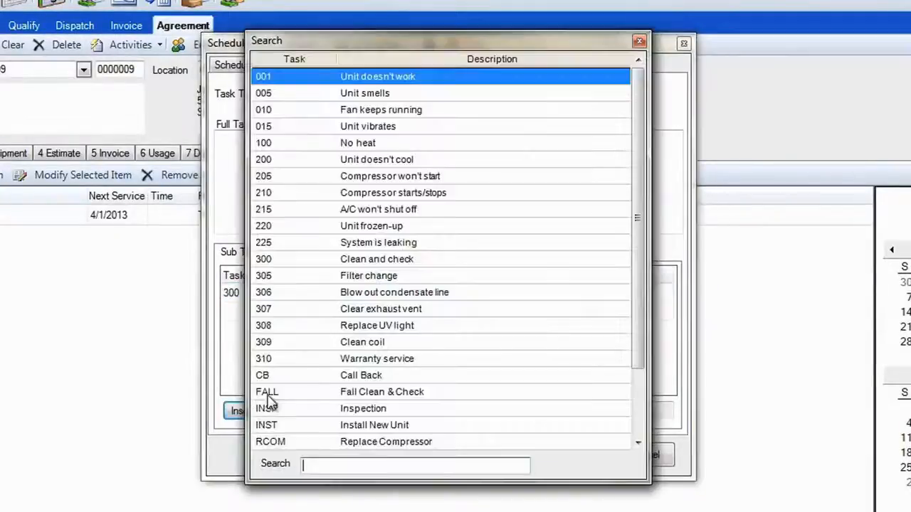
{"action": "double_click", "coordinate": [404, 310]}
{"action": "left_click", "coordinate": [261, 418]}
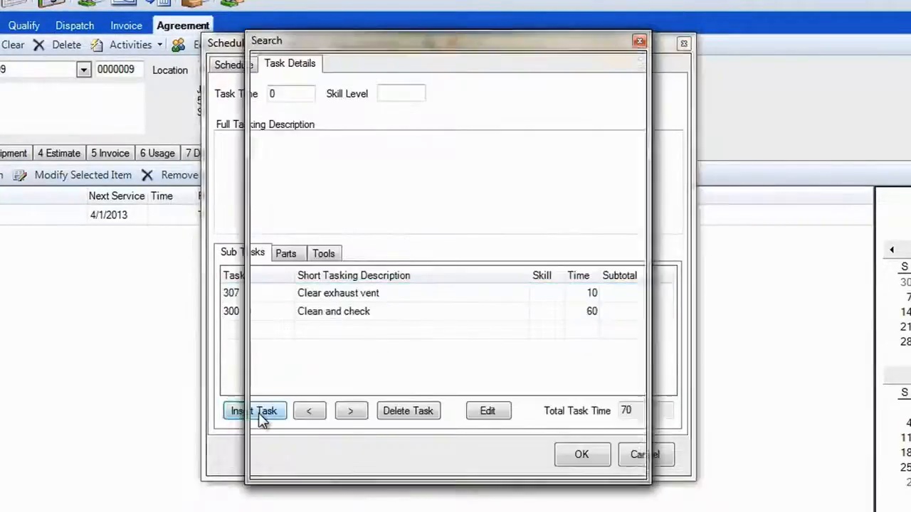
{"action": "double_click", "coordinate": [377, 326]}
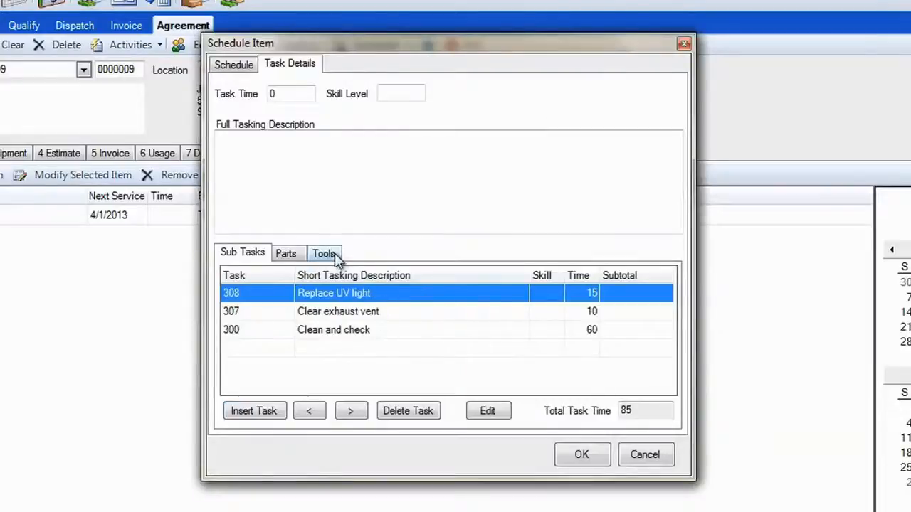
Step: Add the 15' Extension Ladder as a required tool
{"action": "left_click", "coordinate": [334, 258]}
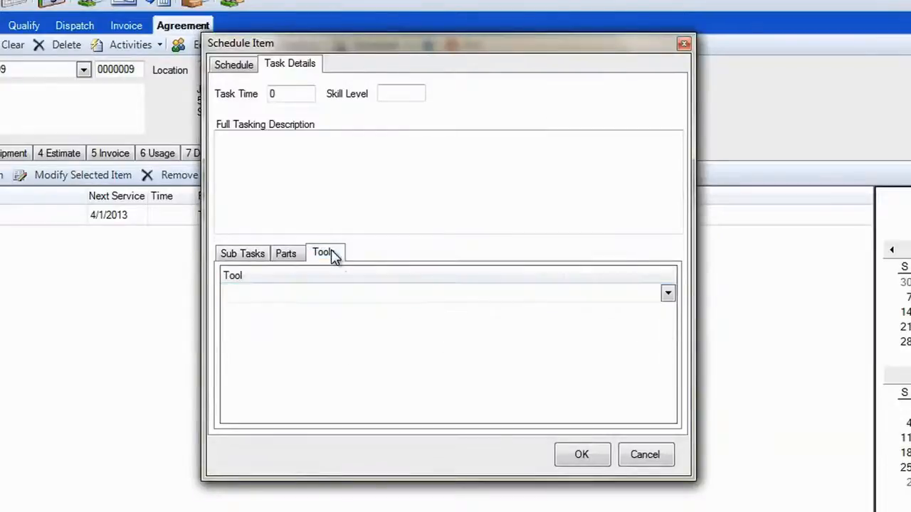
{"action": "left_click", "coordinate": [669, 296]}
{"action": "left_click", "coordinate": [488, 310]}
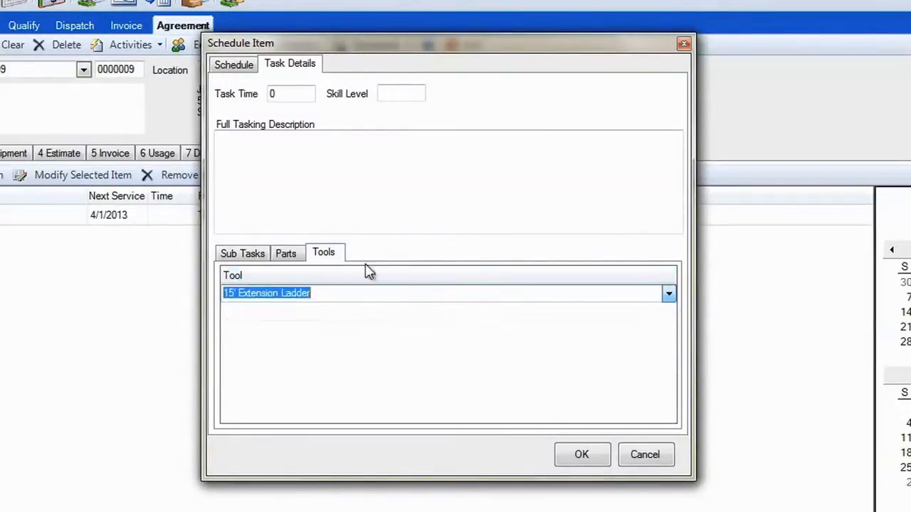
Step: Add the UV Lamp part P103-GERMLAMP00 with quantity 1.00 to the task's parts, searching parts by description uv
{"action": "left_click", "coordinate": [286, 256]}
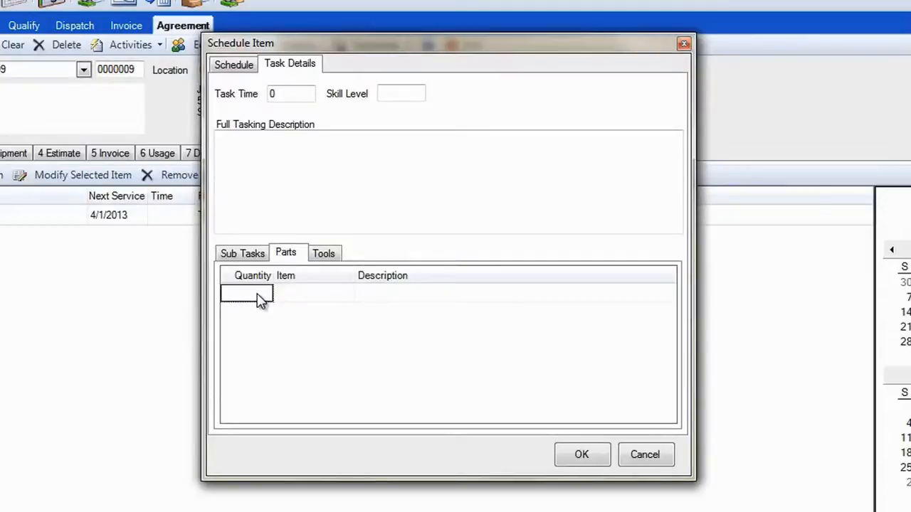
{"action": "left_click", "coordinate": [259, 297]}
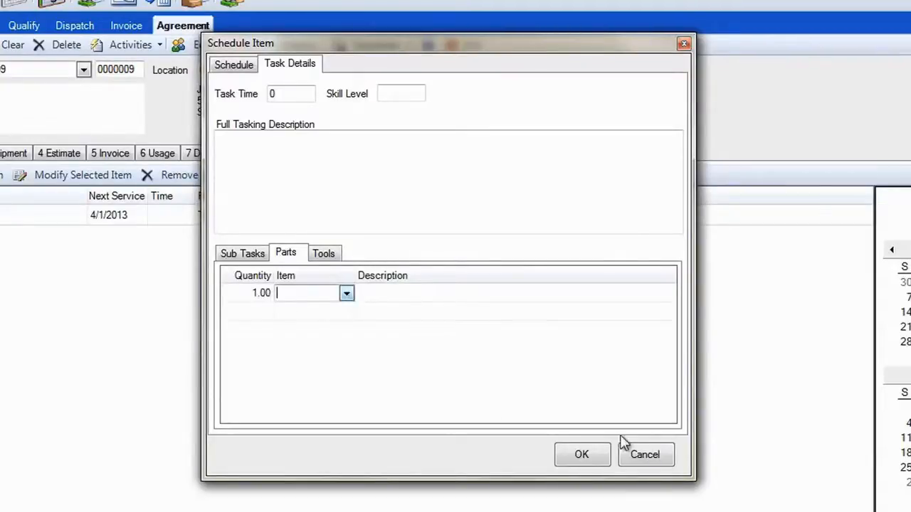
{"action": "left_click", "coordinate": [346, 293]}
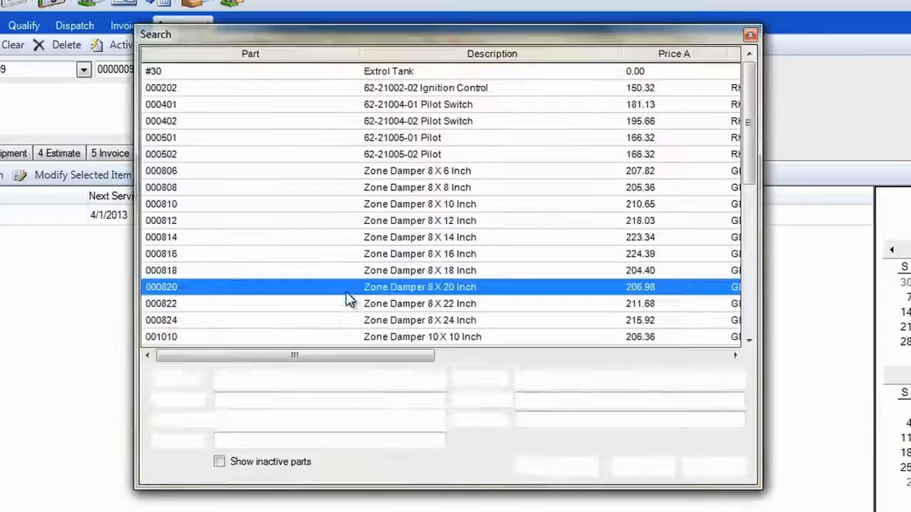
{"action": "left_click", "coordinate": [575, 421]}
{"action": "type", "text": "u"}
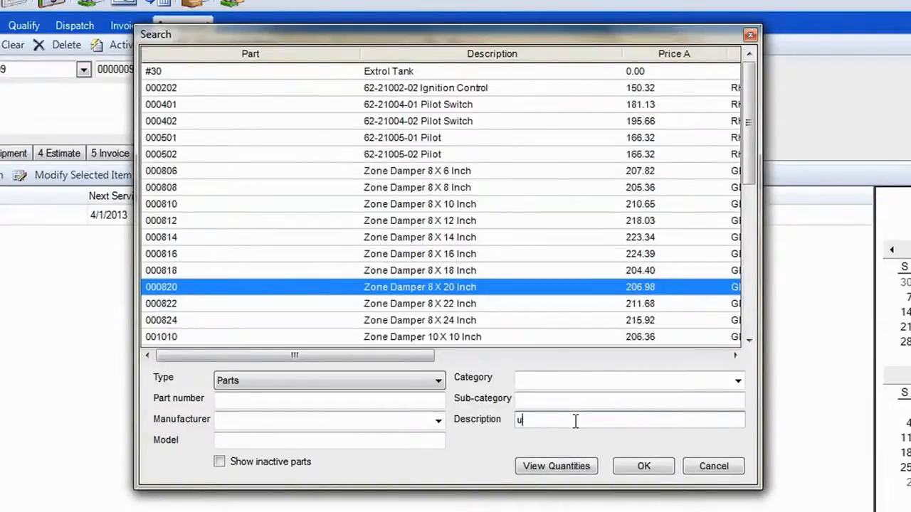
{"action": "type", "text": "v"}
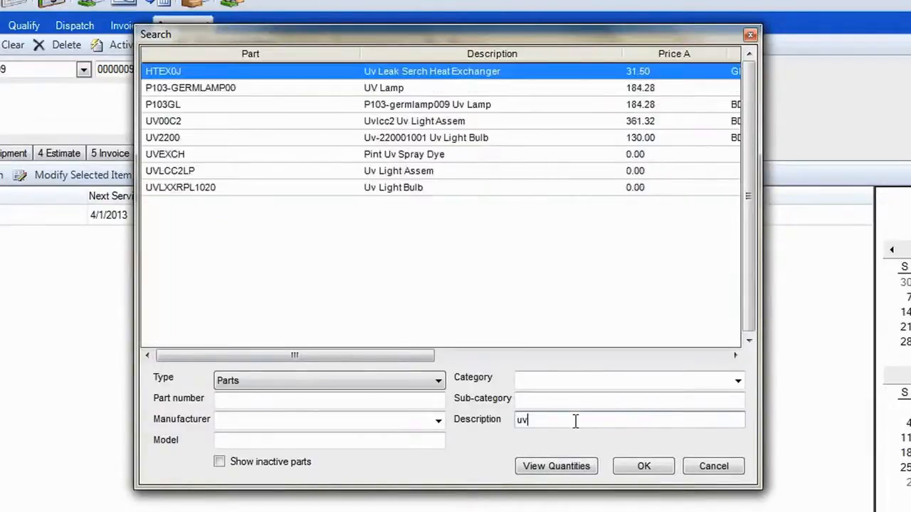
{"action": "double_click", "coordinate": [409, 89]}
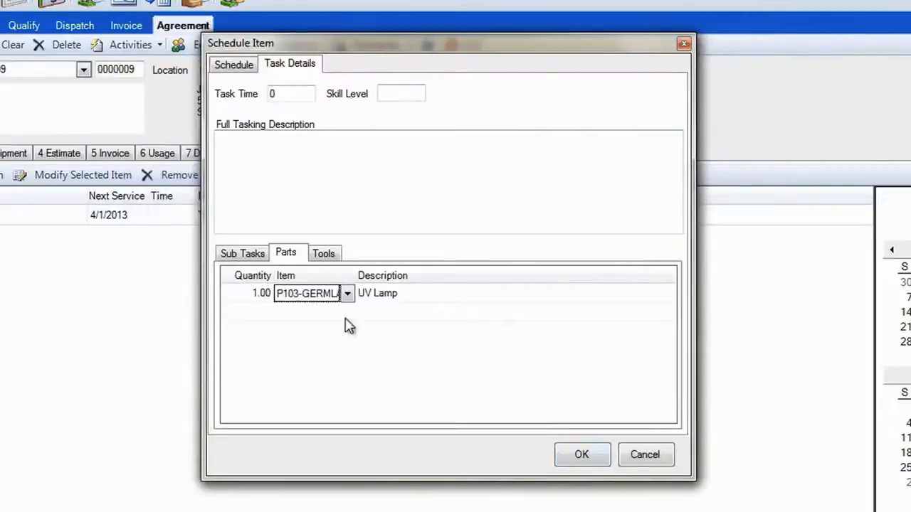
Step: Set the task time to 85 and confirm the schedule item
{"action": "left_click", "coordinate": [242, 254]}
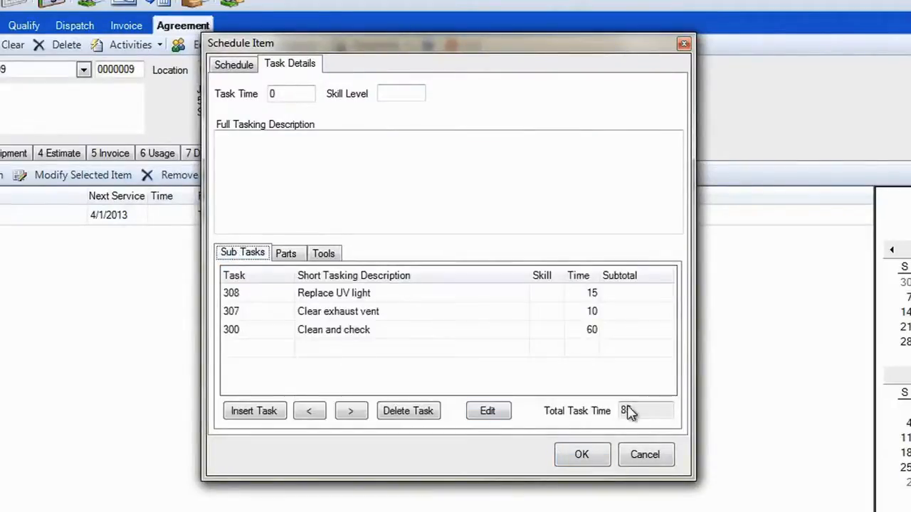
{"action": "left_click", "coordinate": [286, 95]}
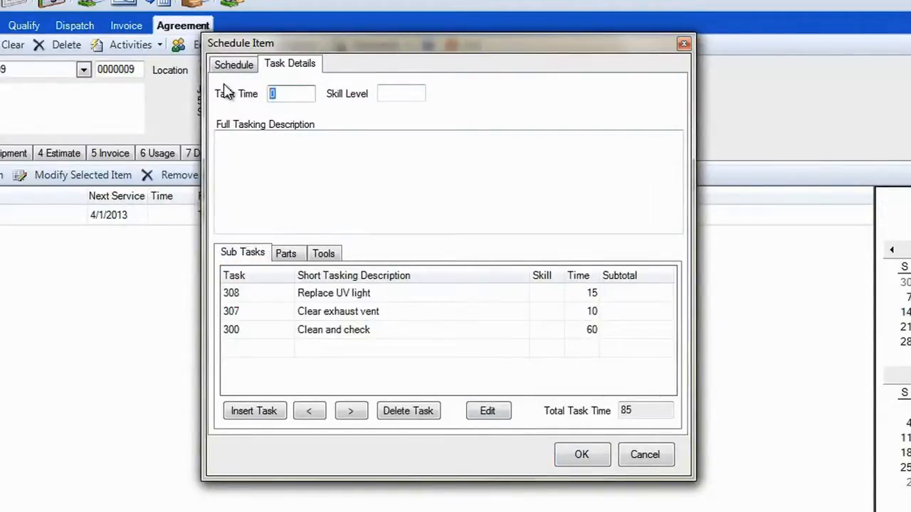
{"action": "type", "text": "85"}
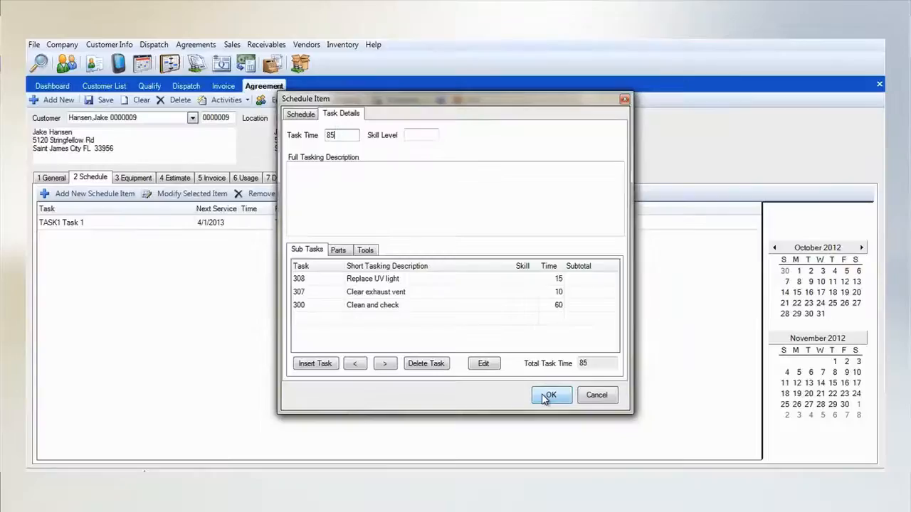
{"action": "left_click", "coordinate": [573, 459]}
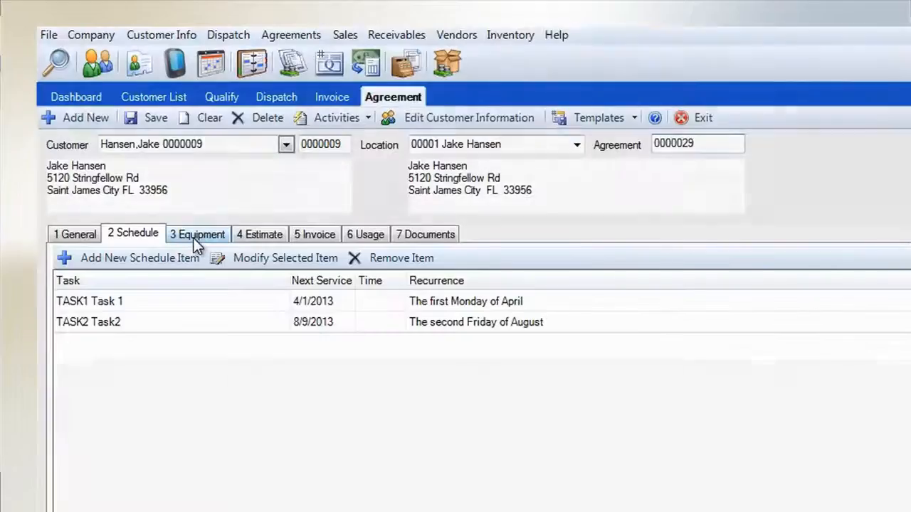
Step: Include all three equipment items, TRANE TR2100, WHITE ROGERS T2000 and WHITE ROGERS 2105, in the agreement and save it
{"action": "left_click", "coordinate": [134, 181]}
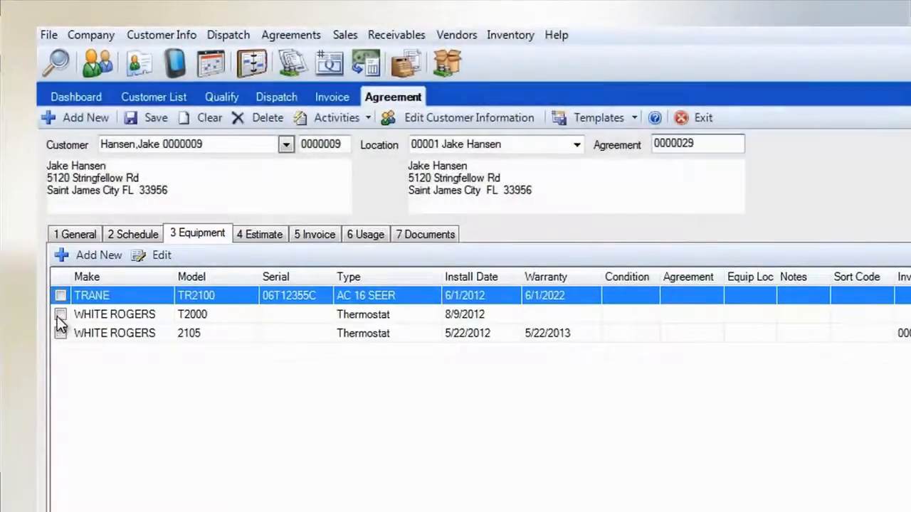
{"action": "left_click", "coordinate": [61, 314]}
{"action": "left_click", "coordinate": [41, 219]}
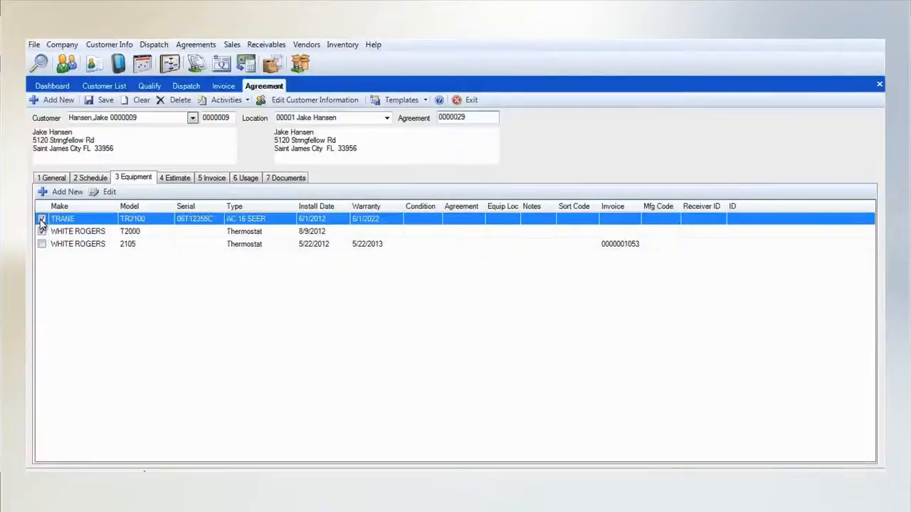
{"action": "left_click", "coordinate": [42, 231]}
{"action": "left_click", "coordinate": [42, 244]}
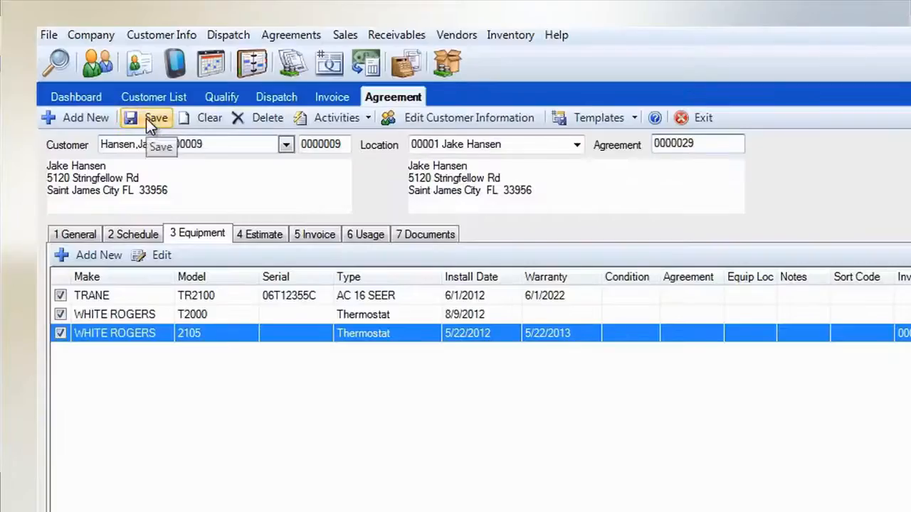
{"action": "left_click", "coordinate": [146, 119]}
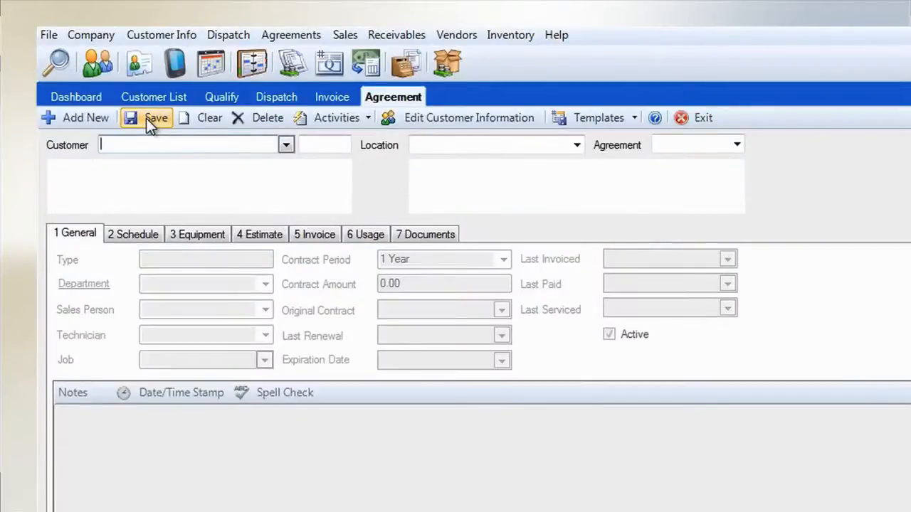